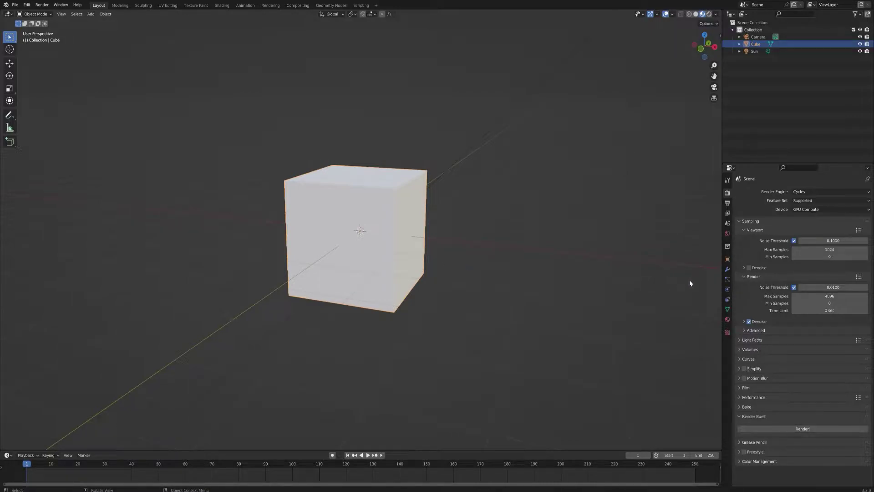
# Step: Show the Physics properties for the selected Cube
pyautogui.click(727, 290)
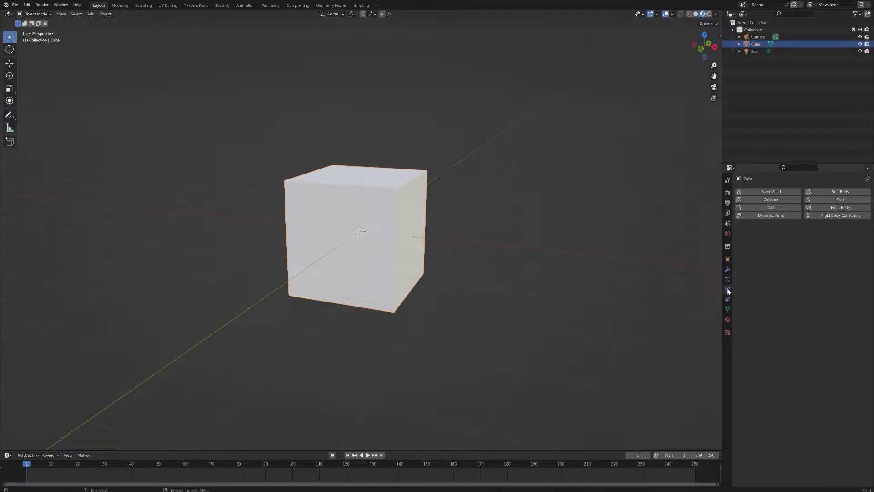
# Step: Add Fluid physics to the Cube with Type set to Domain
pyautogui.click(836, 200)
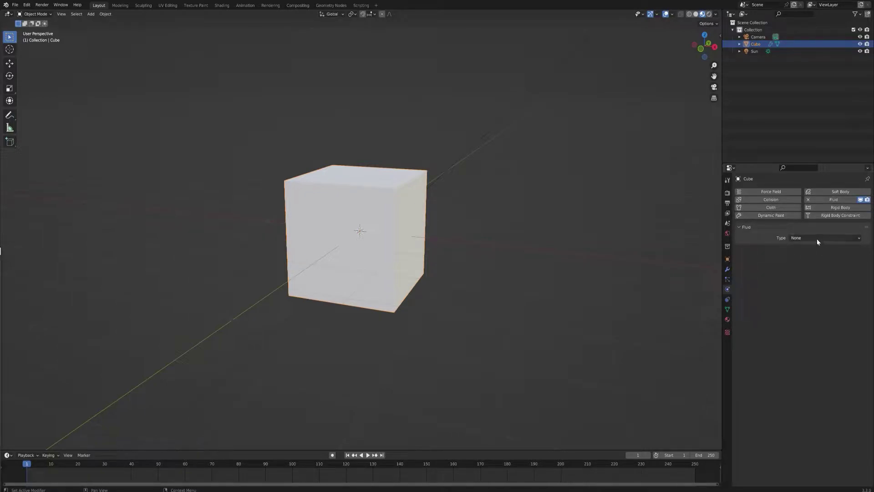
pyautogui.click(797, 238)
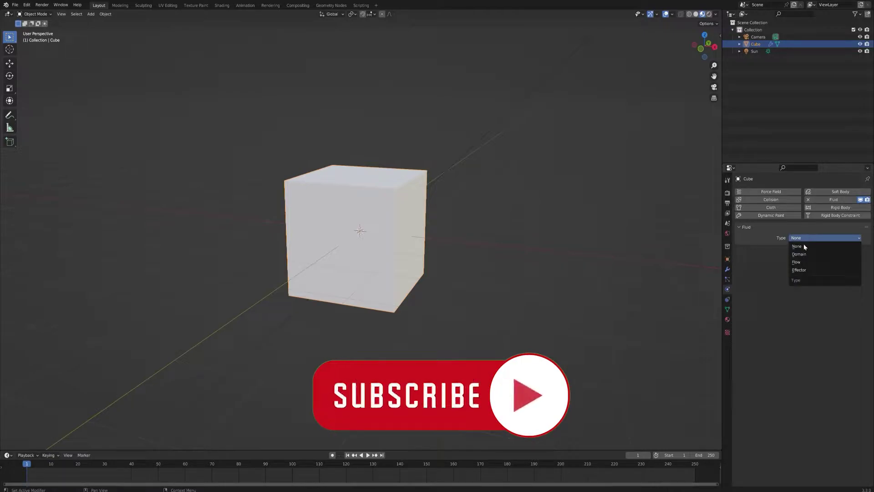
pyautogui.click(799, 254)
pyautogui.moveTo(455, 238); pyautogui.dragTo(392, 242, button='middle')
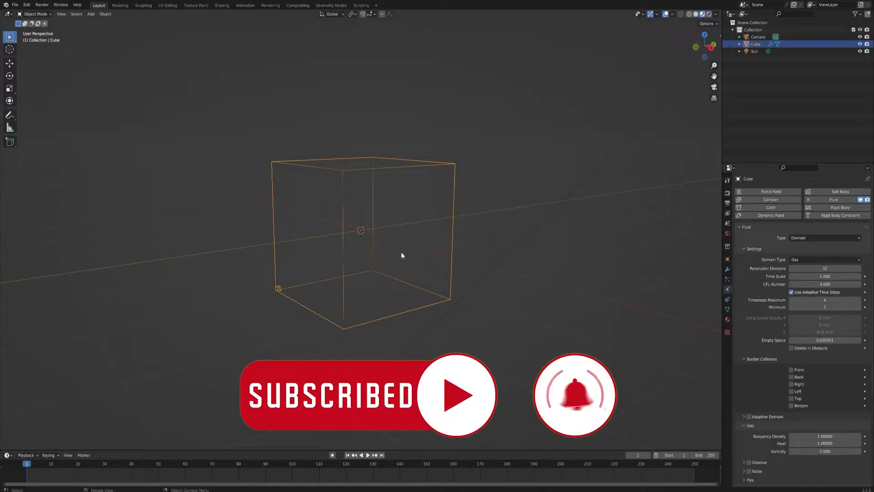
pyautogui.moveTo(381, 220); pyautogui.dragTo(381, 235, button='middle')
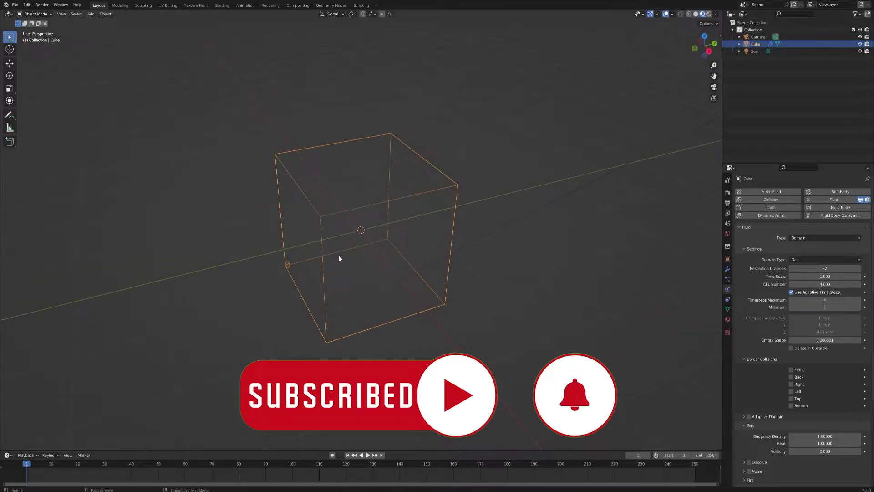
pyautogui.moveTo(339, 259); pyautogui.dragTo(300, 250, button='middle')
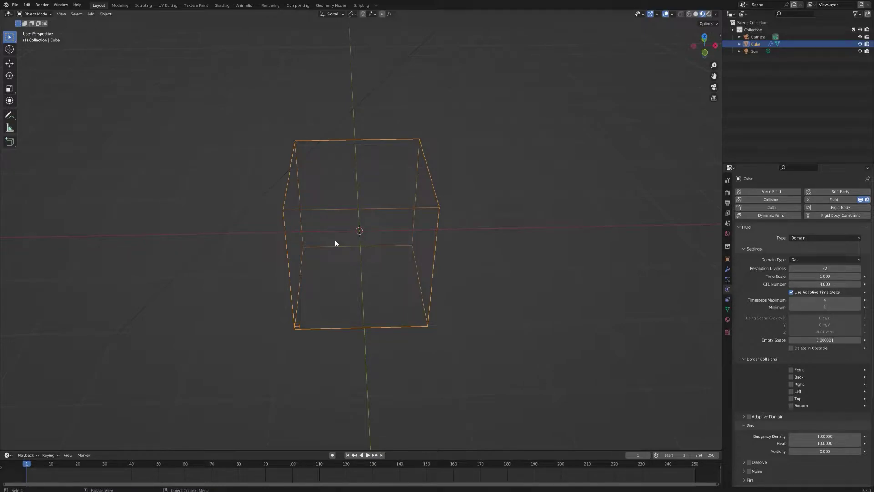
pyautogui.moveTo(336, 241); pyautogui.dragTo(441, 195, button='middle')
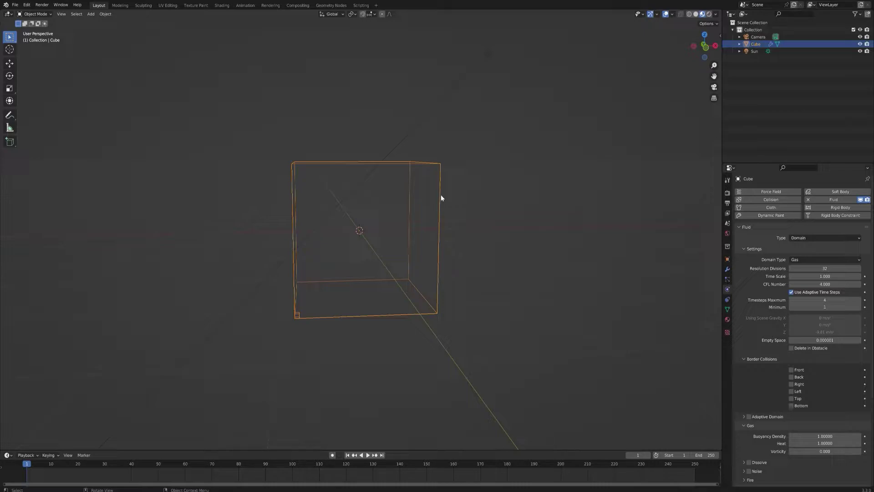
# Step: Switch the fluid domain type from Gas to Liquid
pyautogui.click(800, 261)
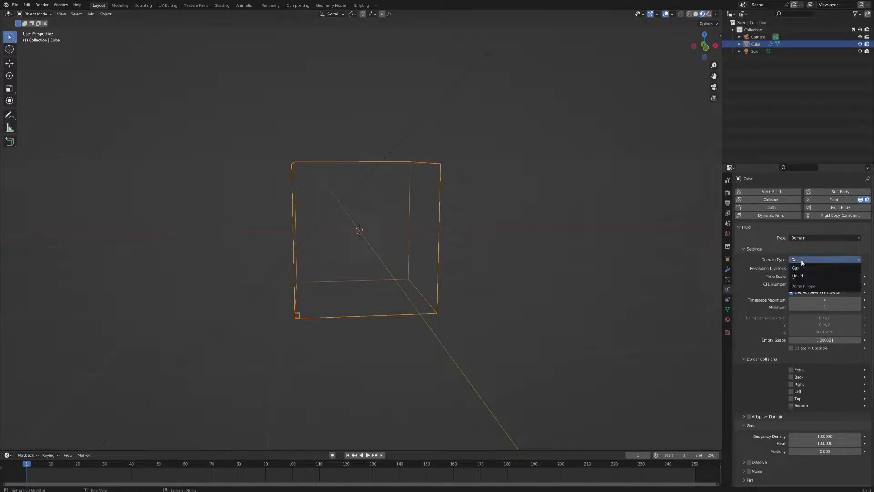
pyautogui.click(807, 276)
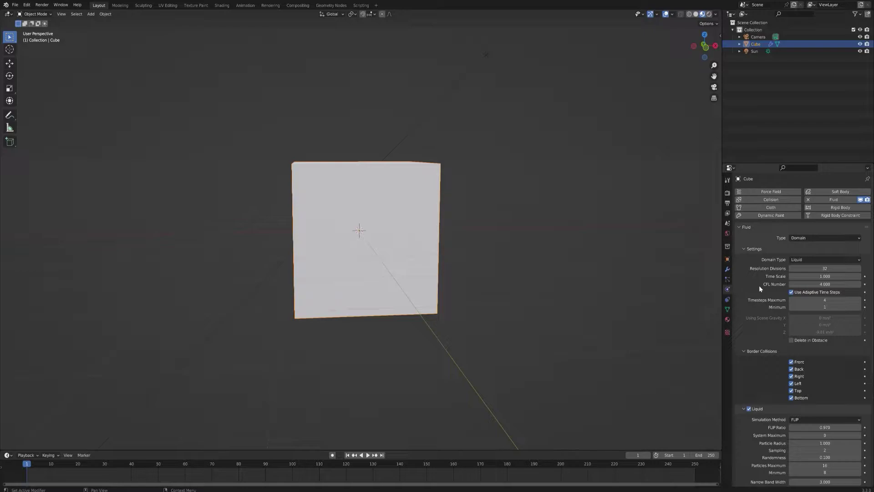
pyautogui.scroll(-8, 758, 286)
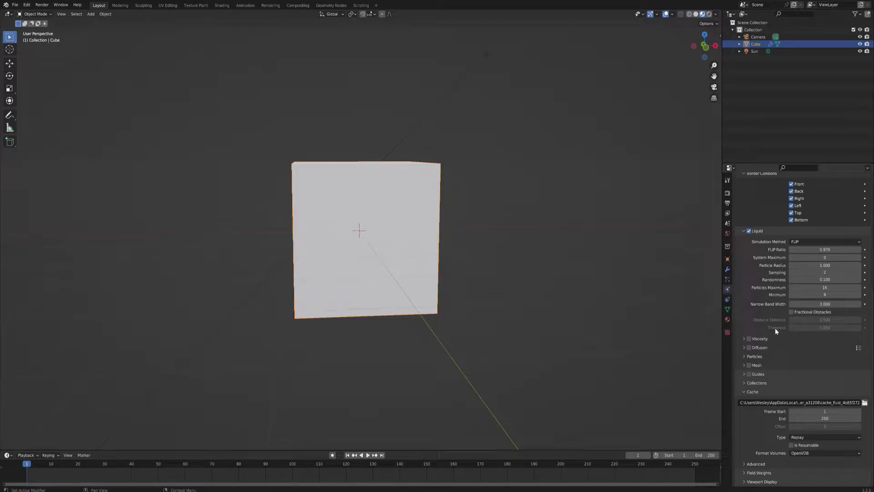
# Step: Enable Spray, Foam and Bubbles particles for the liquid domain
pyautogui.click(745, 356)
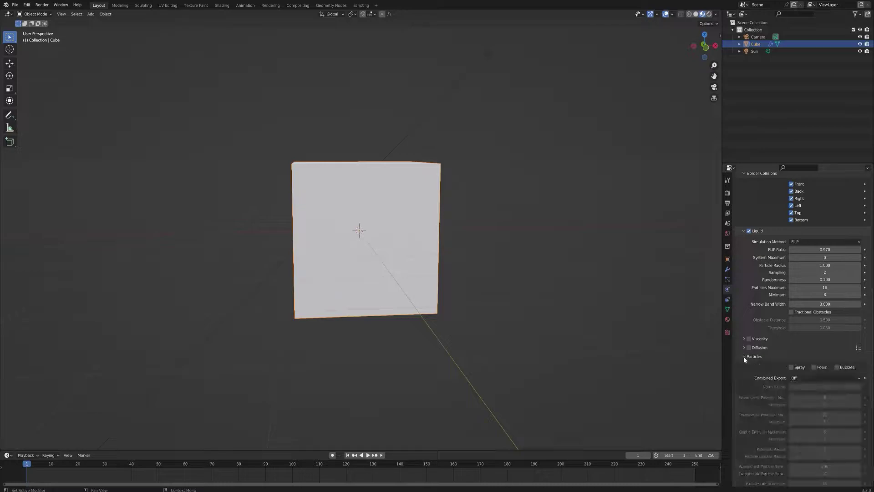
pyautogui.click(792, 368)
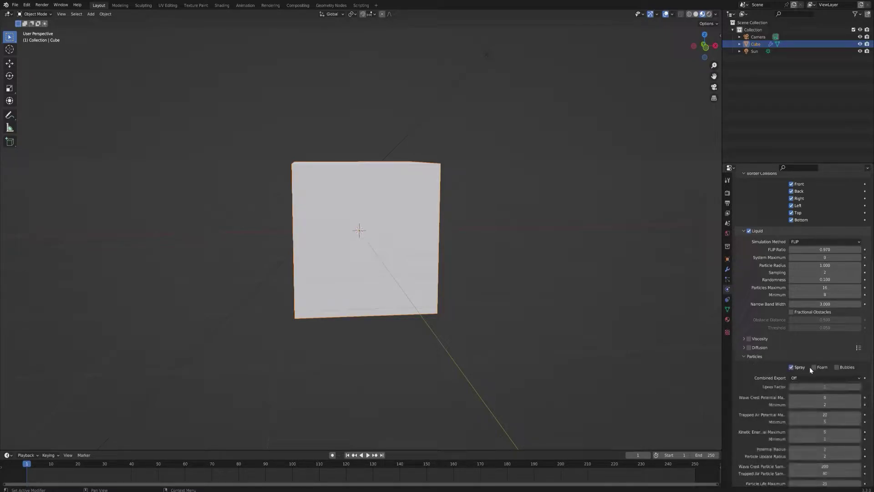
pyautogui.click(837, 368)
pyautogui.scroll(-3, 839, 369)
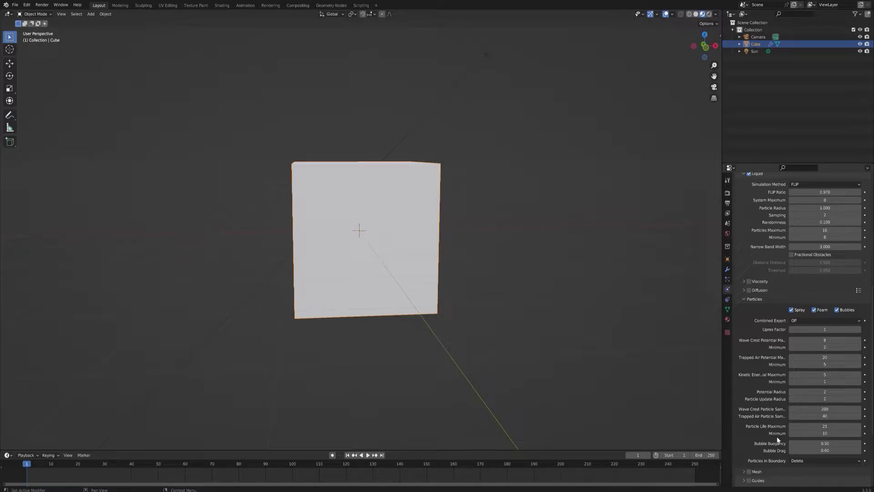
pyautogui.click(747, 299)
# Step: Enable Mesh generation on the liquid domain and review the Upres Factor 2 and Cache settings
pyautogui.click(745, 365)
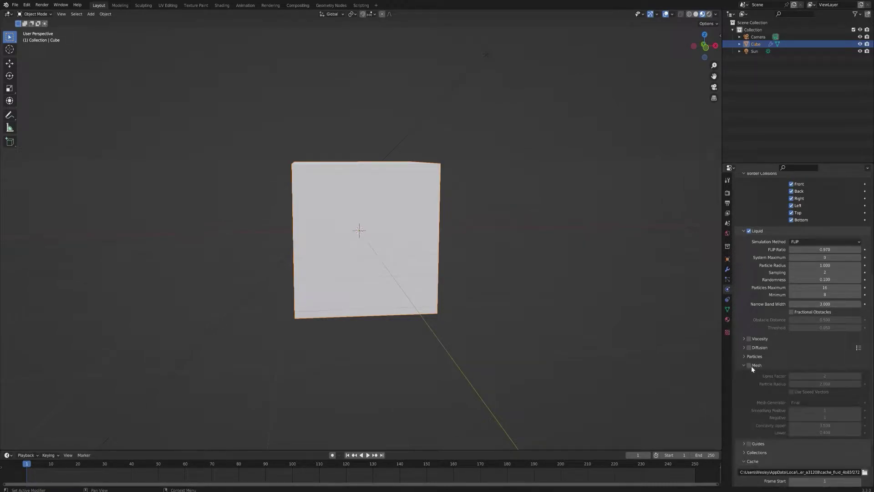
pyautogui.click(749, 365)
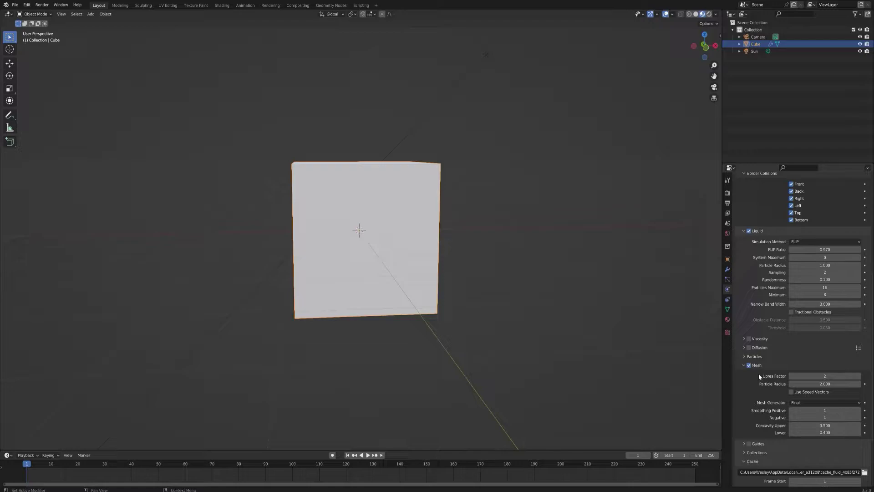
pyautogui.scroll(-3, 758, 373)
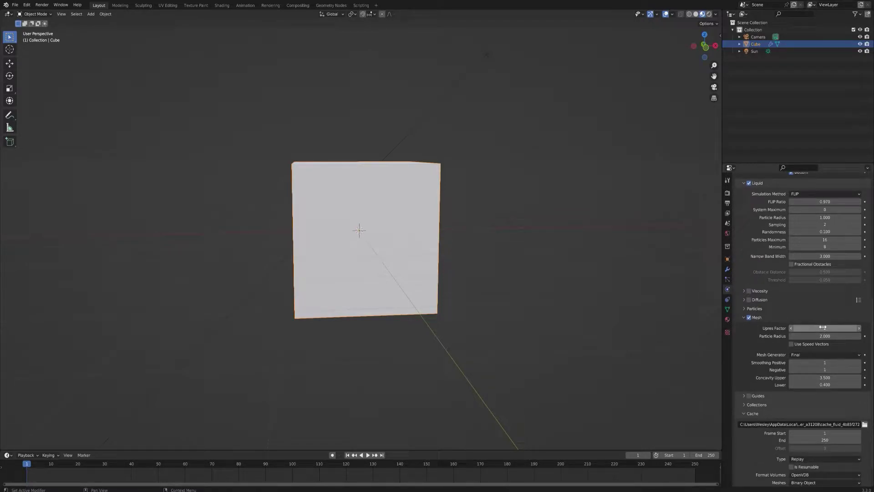
pyautogui.scroll(1, 854, 313)
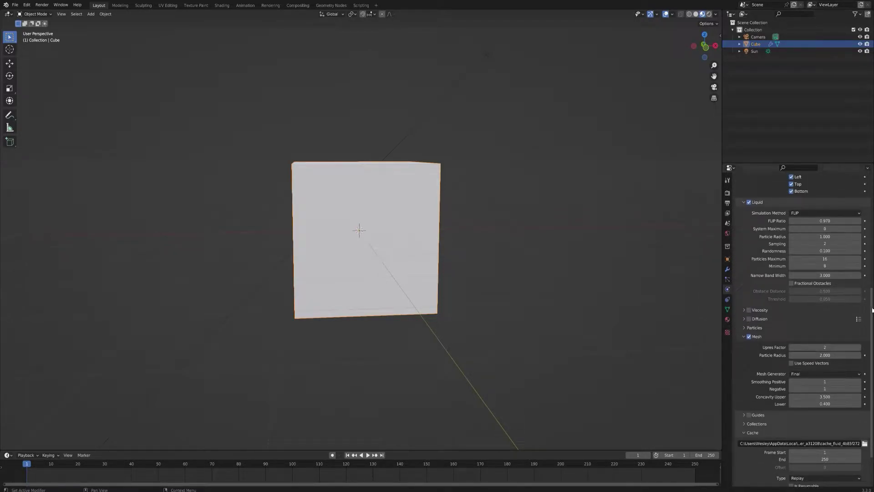
pyautogui.scroll(10, 872, 310)
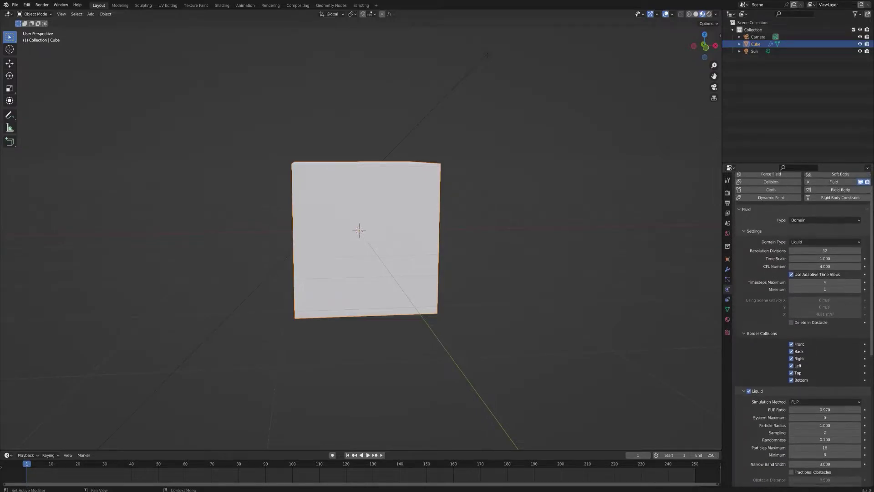
pyautogui.scroll(-1, 869, 310)
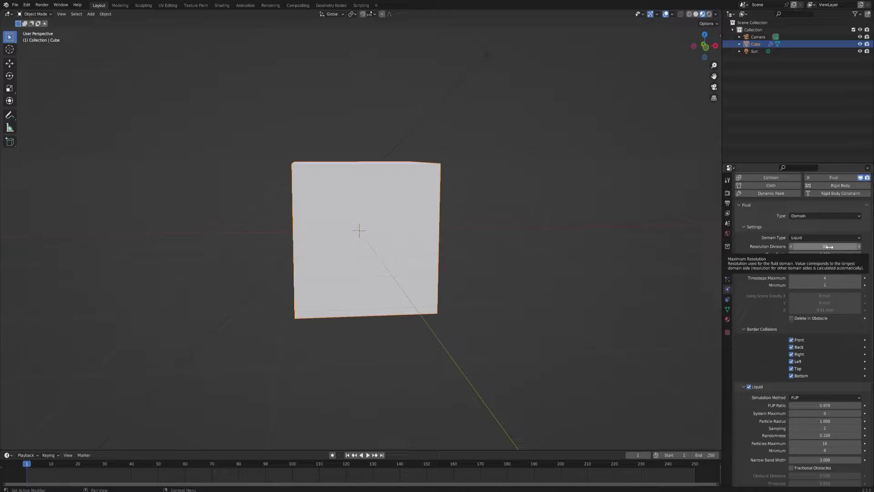
pyautogui.scroll(-10, 815, 314)
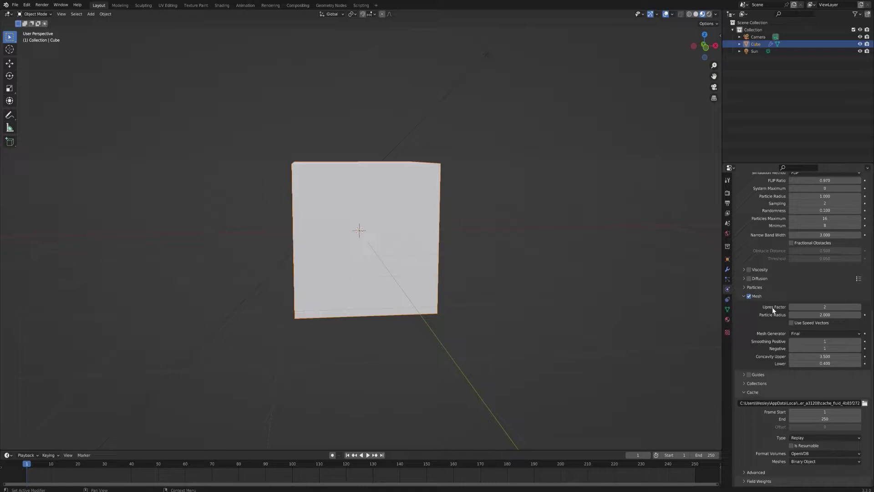
pyautogui.scroll(10, 820, 291)
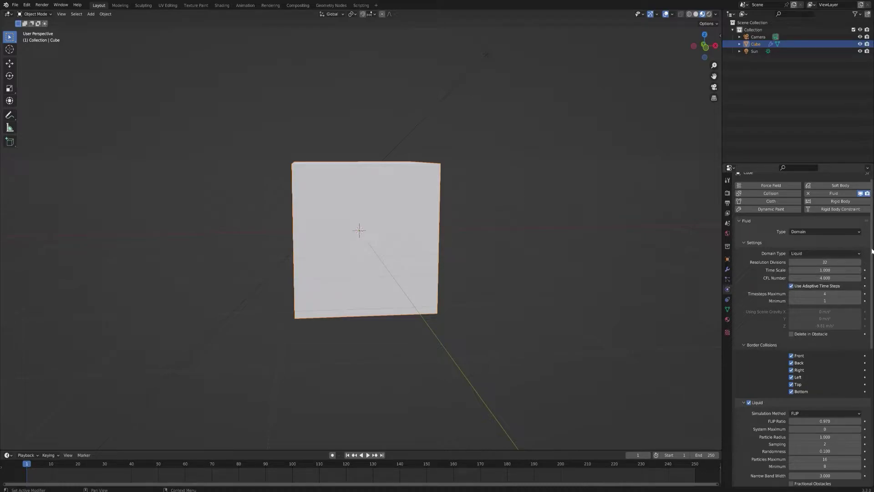
pyautogui.scroll(-10, 872, 251)
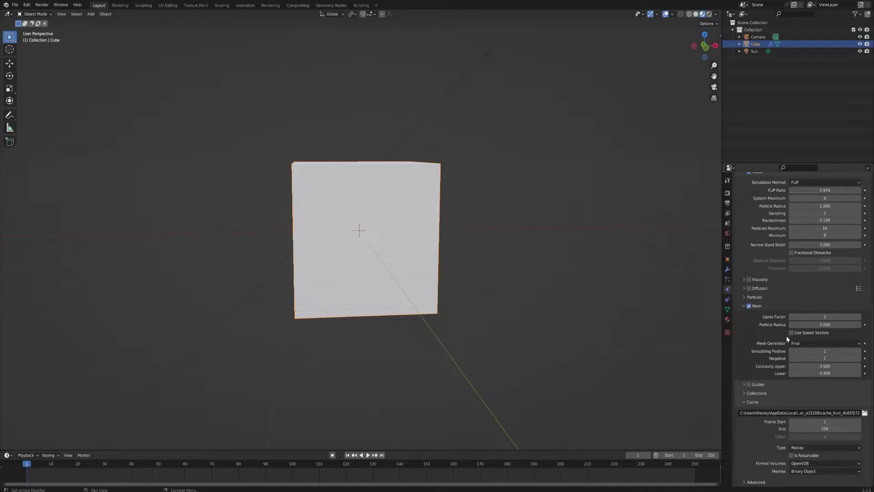
pyautogui.scroll(-2, 786, 335)
pyautogui.moveTo(505, 219); pyautogui.dragTo(476, 204, button='middle')
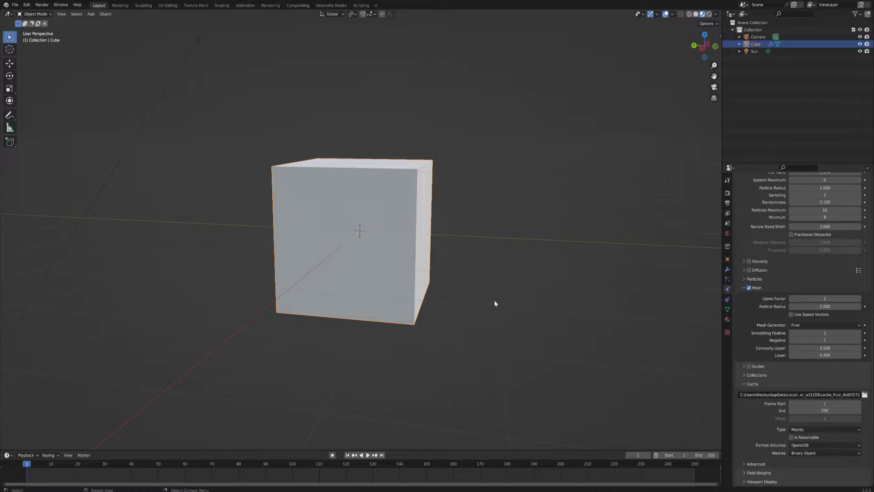
# Step: Add a new cube and scale it down to fit inside the domain
pyautogui.moveTo(505, 255); pyautogui.dragTo(496, 261, button='middle')
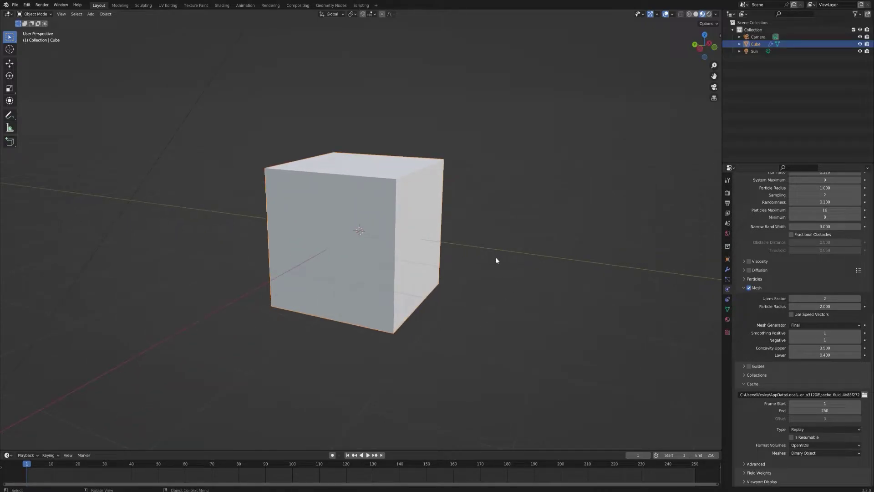
pyautogui.moveTo(497, 260); pyautogui.dragTo(478, 259, button='middle')
pyautogui.hotkey('shift', 'a')
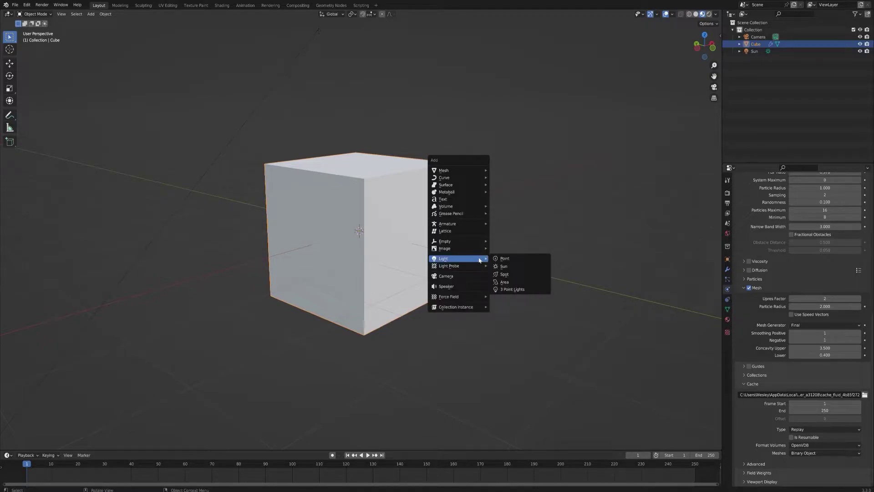
pyautogui.moveTo(474, 173)
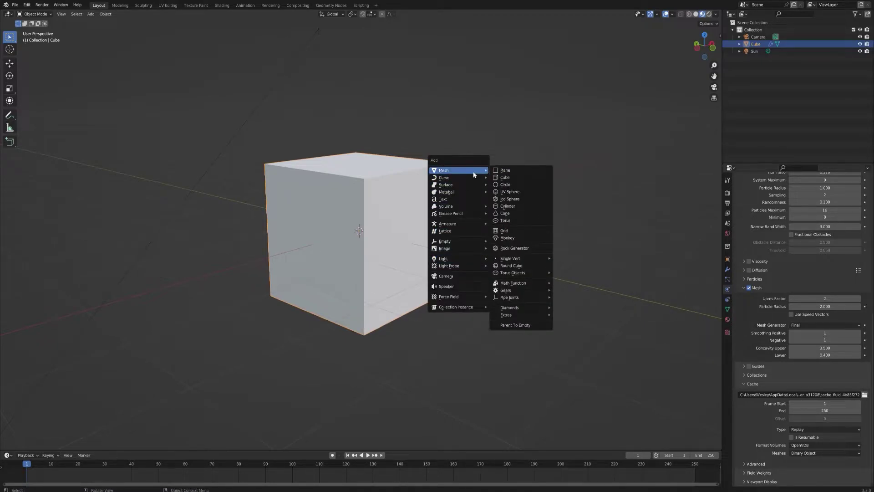
pyautogui.click(513, 178)
pyautogui.moveTo(495, 227); pyautogui.dragTo(548, 222, button='middle')
pyautogui.press('s')
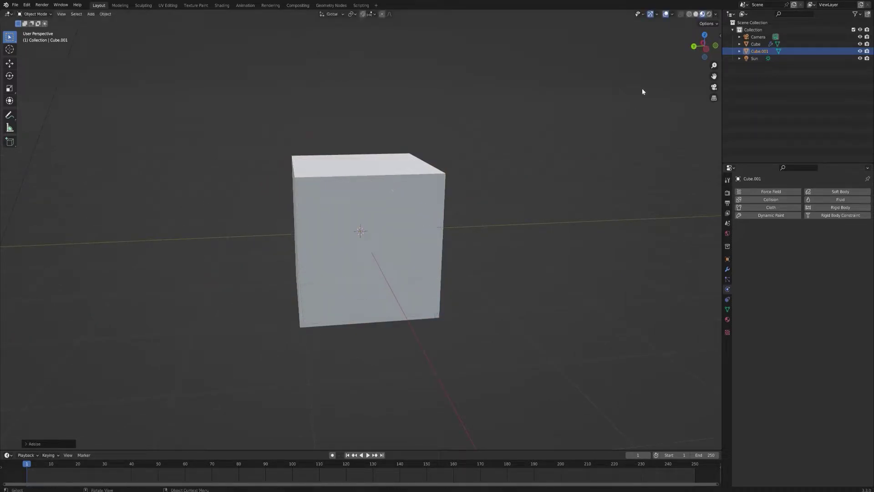
# Step: In wireframe view, move the small cube near the domain's top and add Fluid physics
pyautogui.click(689, 14)
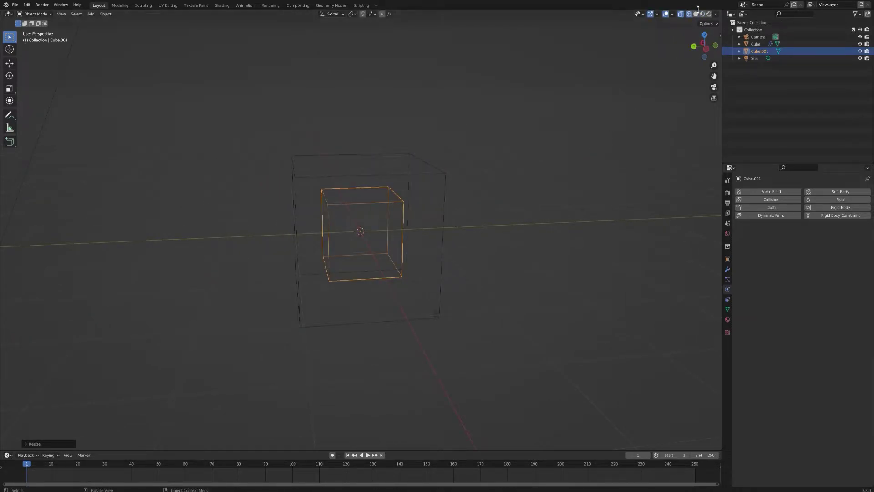
pyautogui.moveTo(509, 196); pyautogui.dragTo(426, 223, button='middle')
pyautogui.press('g')
pyautogui.click(493, 179)
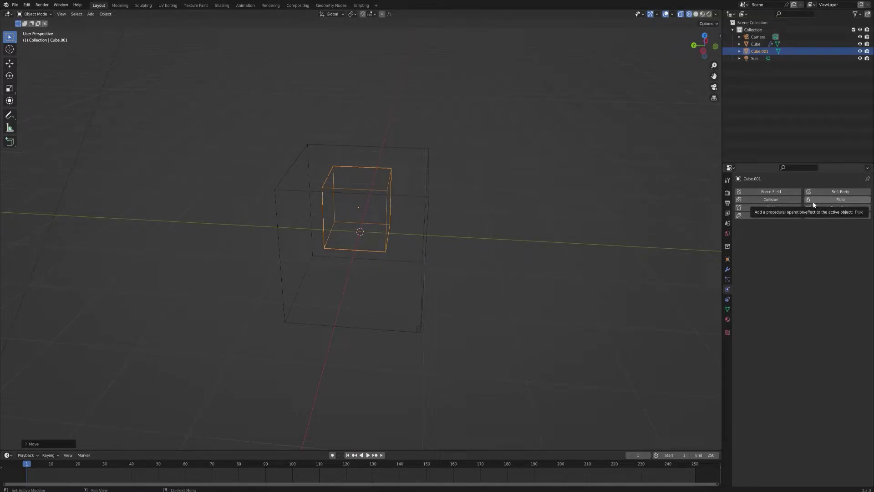
pyautogui.click(837, 202)
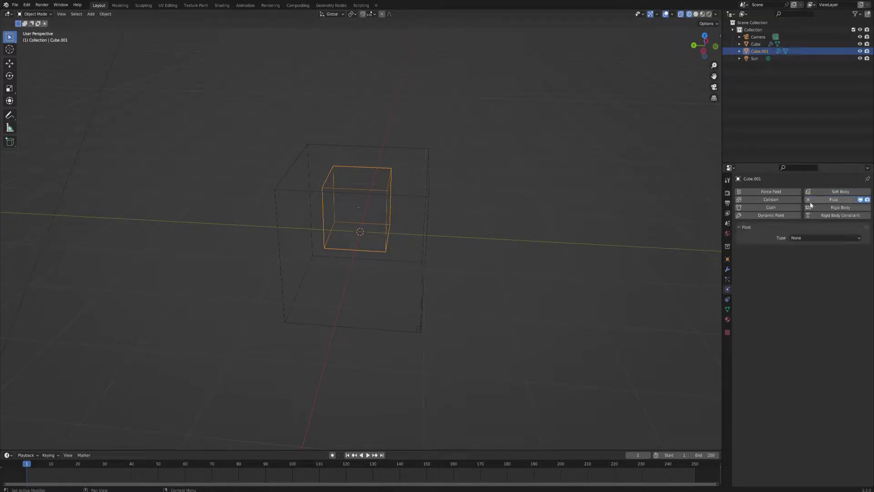
# Step: Make Cube.001 a Fluid Flow object with Flow Type Liquid
pyautogui.click(798, 239)
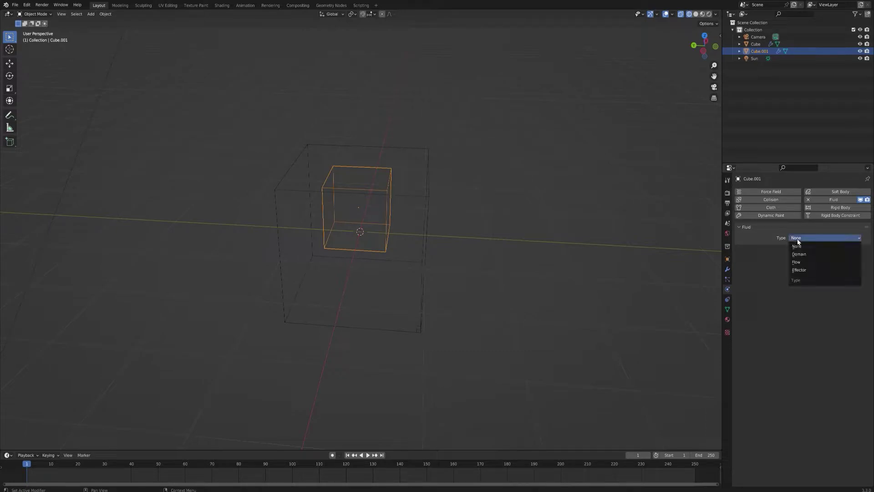
pyautogui.click(810, 263)
pyautogui.click(815, 259)
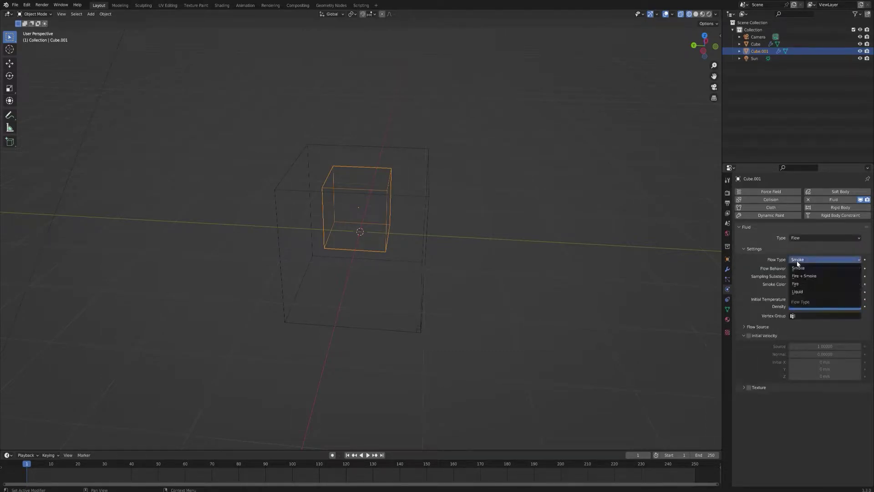
pyautogui.click(818, 292)
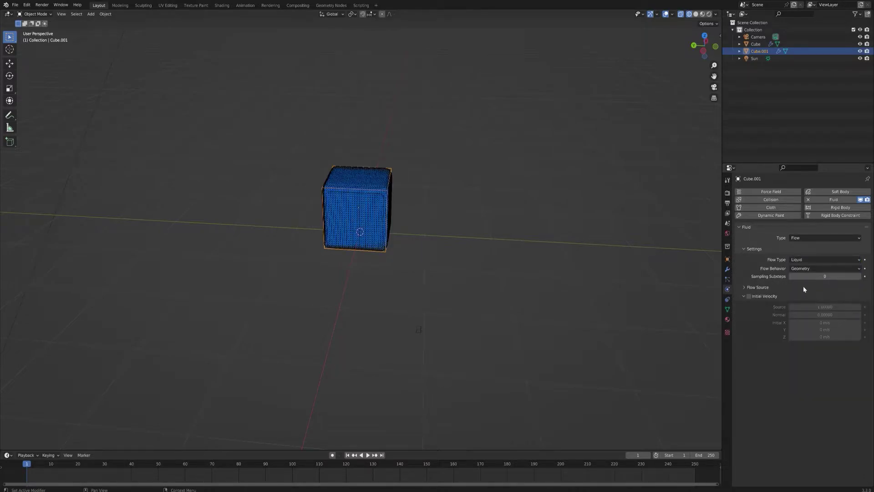
pyautogui.moveTo(458, 238); pyautogui.dragTo(542, 266, button='middle')
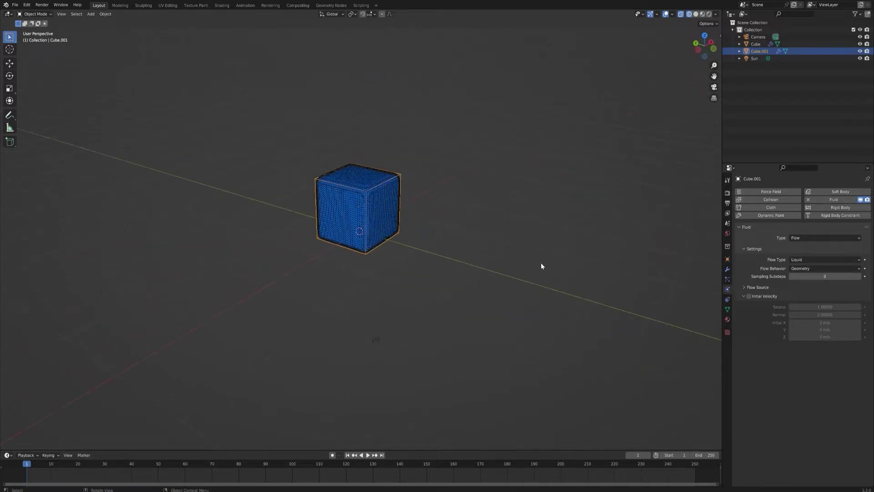
pyautogui.click(806, 269)
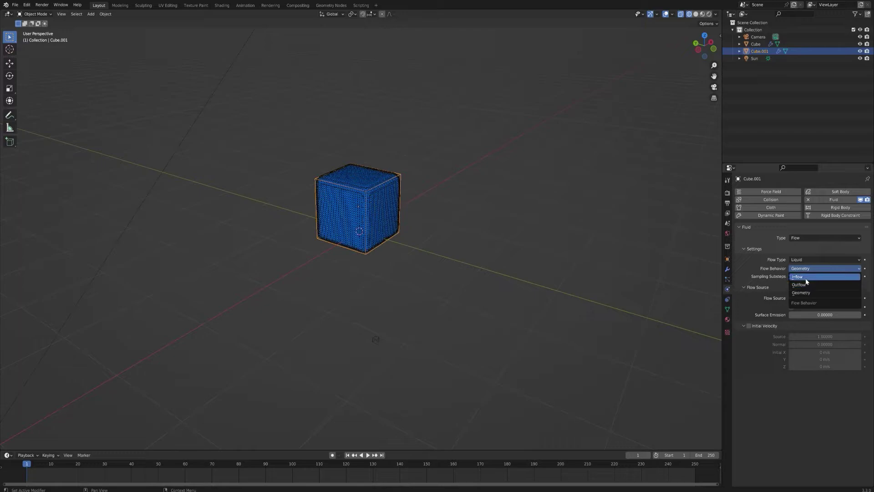
# Step: Set Cube.001's Surface Emission to 1, keeping Mesh source and Geometry flow behavior
pyautogui.click(805, 277)
pyautogui.click(807, 308)
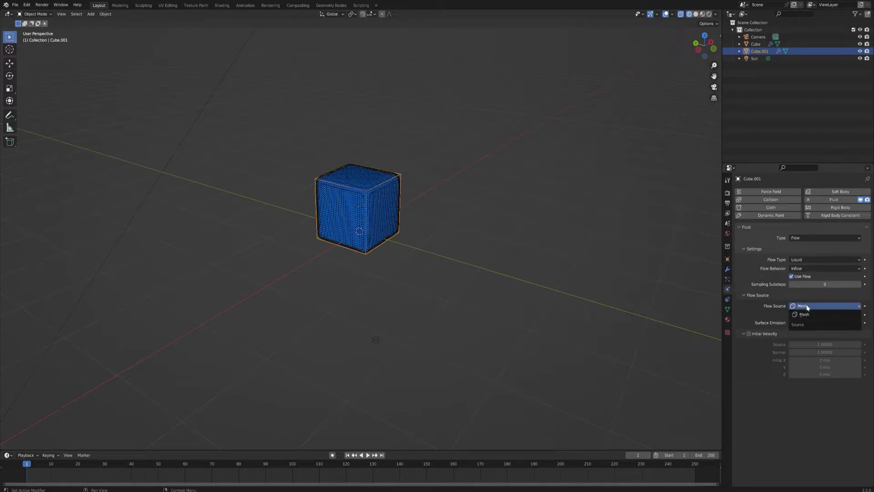
pyautogui.click(825, 322)
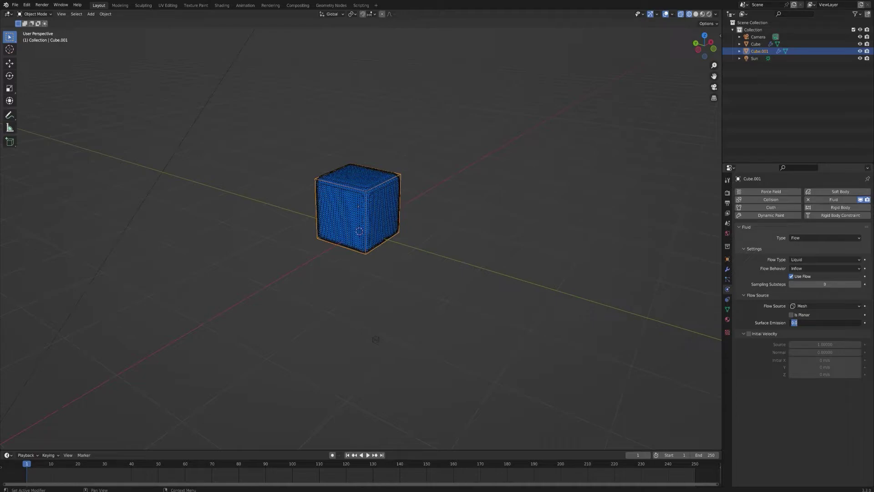
pyautogui.write('1')
pyautogui.press('Return')
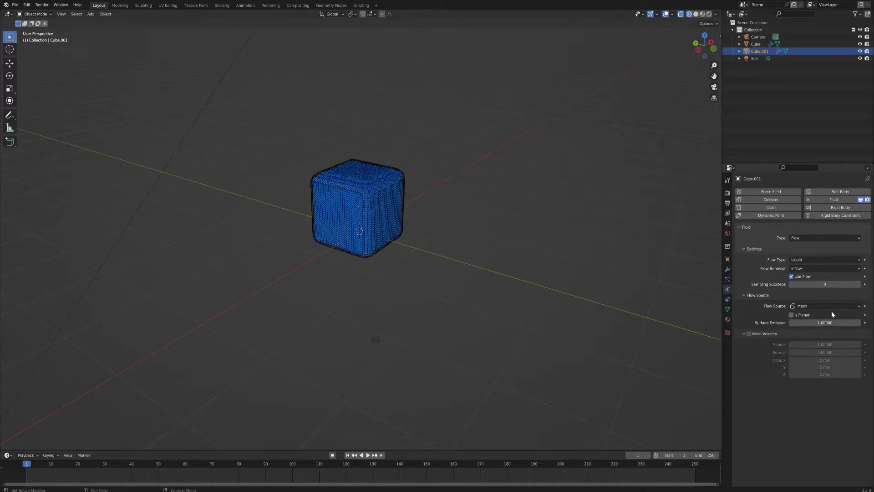
pyautogui.click(829, 269)
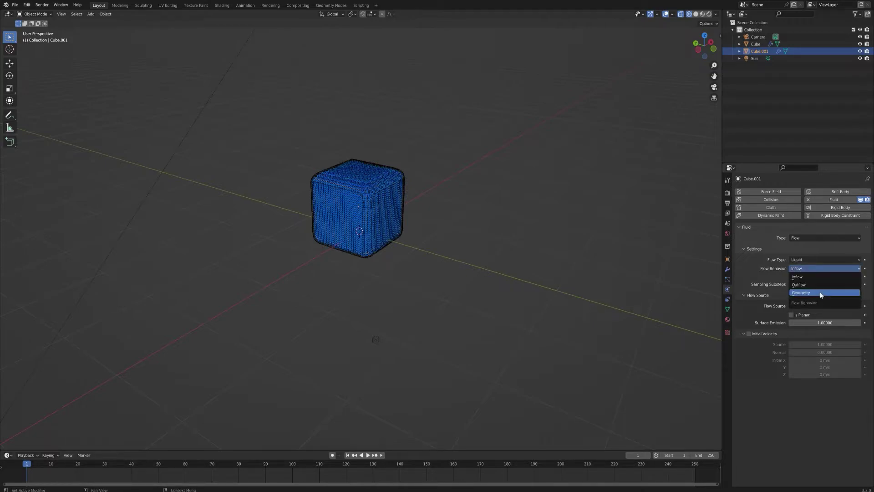
pyautogui.click(819, 294)
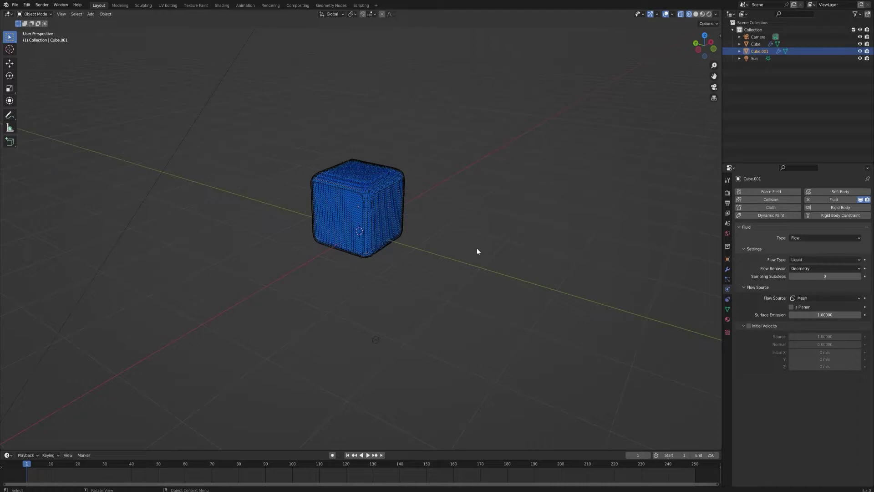
# Step: Select the domain Cube, preview the simulation to frame 70, and rewind to frame 50
pyautogui.click(756, 43)
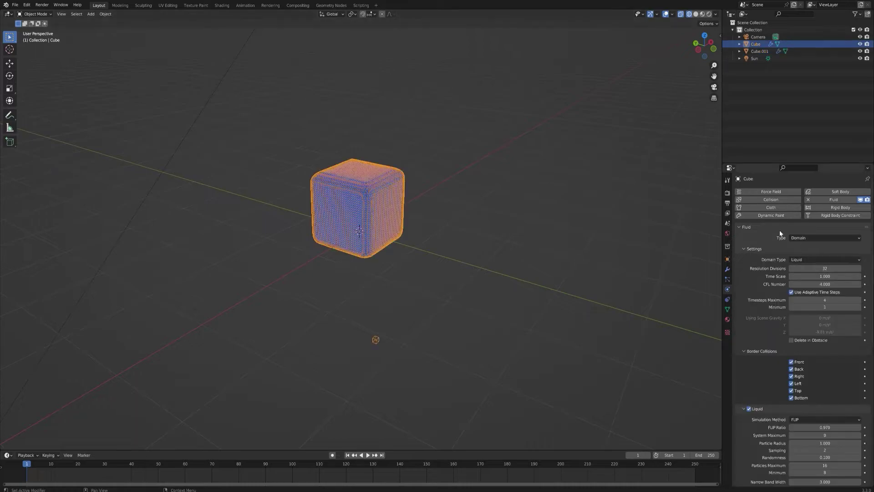
pyautogui.moveTo(872, 244); pyautogui.dragTo(871, 425)
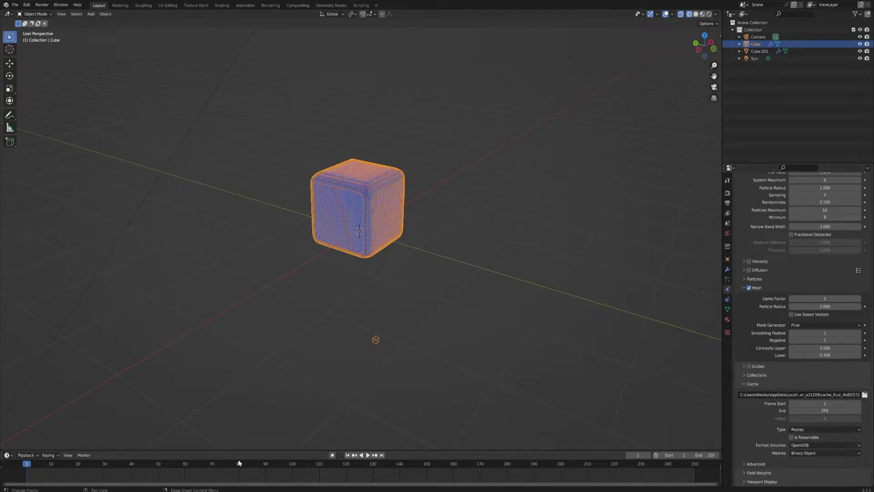
pyautogui.click(368, 456)
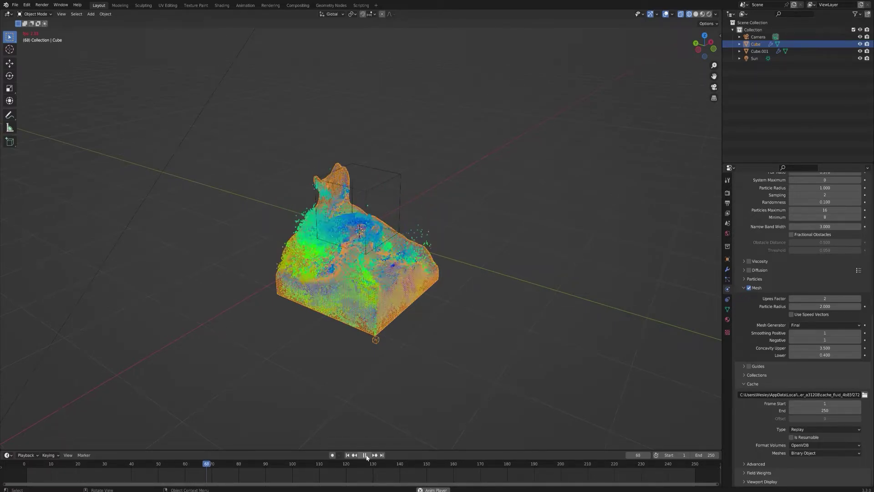
pyautogui.click(365, 455)
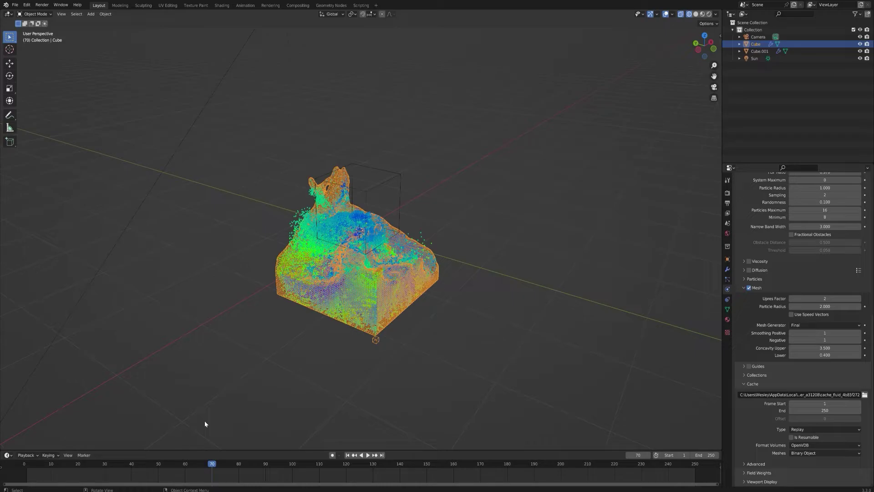
pyautogui.press('space')
pyautogui.moveTo(201, 465); pyautogui.dragTo(35, 484)
pyautogui.press('space')
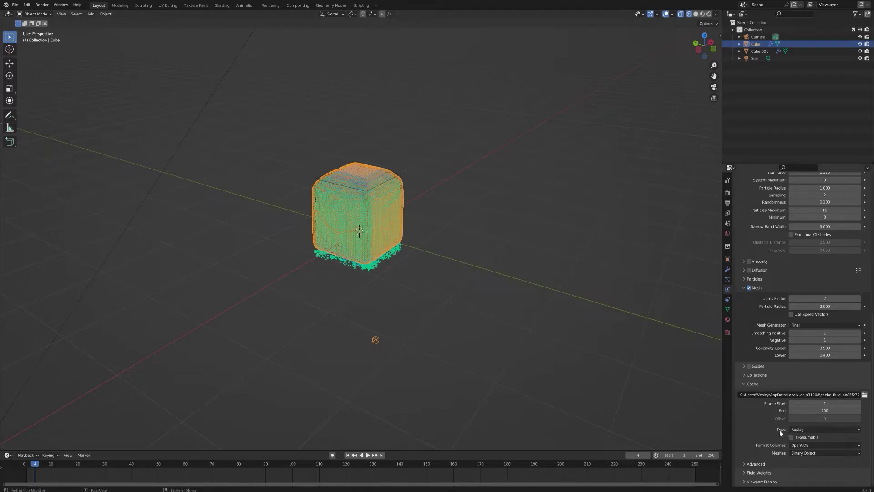
pyautogui.click(802, 431)
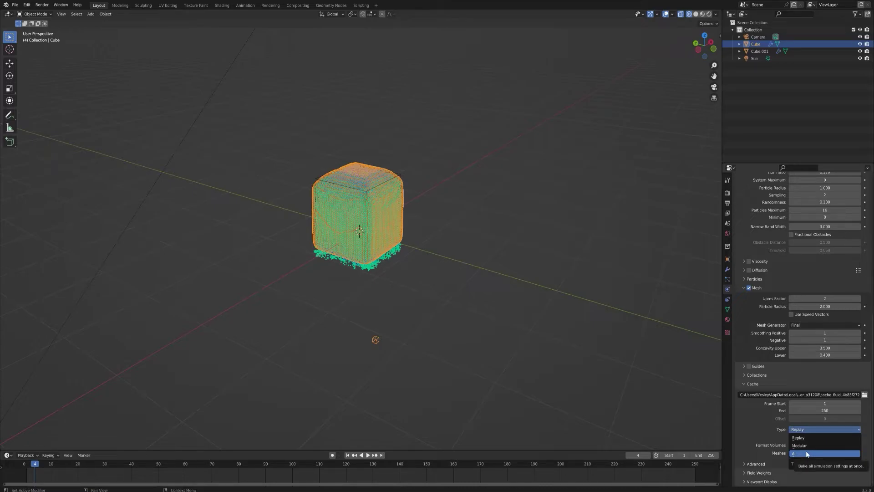
# Step: Set the domain's cache type to All and start Bake All
pyautogui.click(805, 453)
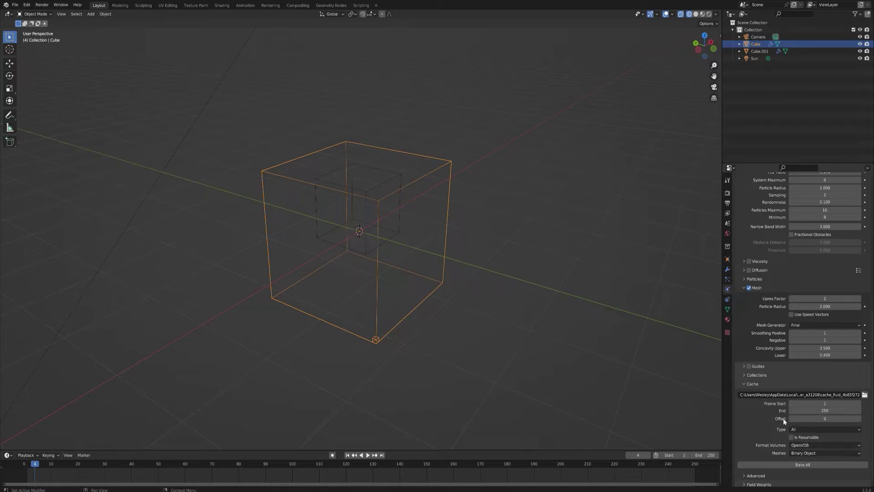
pyautogui.click(791, 465)
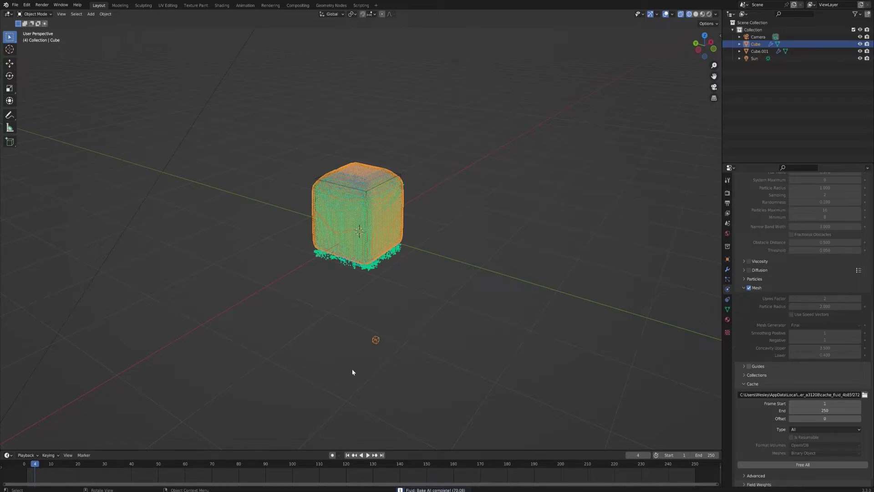
# Step: Play back the baked liquid simulation once baking finishes
pyautogui.press('space')
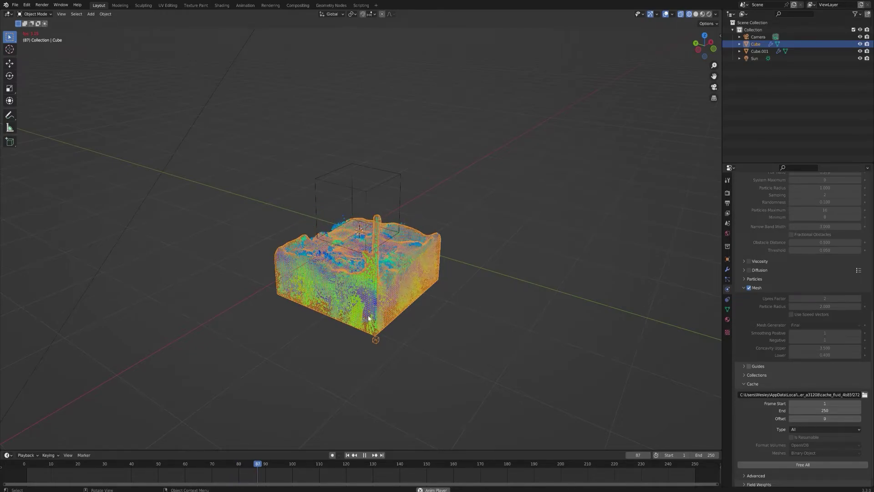
# Step: Pause the liquid playback at frame 91 and orbit slightly around the settled liquid
pyautogui.press('space')
pyautogui.moveTo(369, 317); pyautogui.dragTo(380, 315, button='middle')
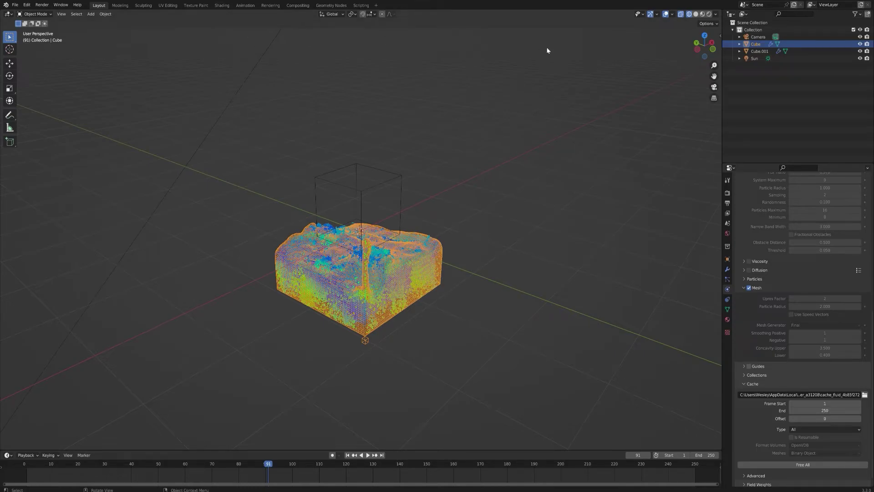
# Step: In the Shading workspace, hide Cube.001 and select the domain Cube to show its material
pyautogui.click(222, 5)
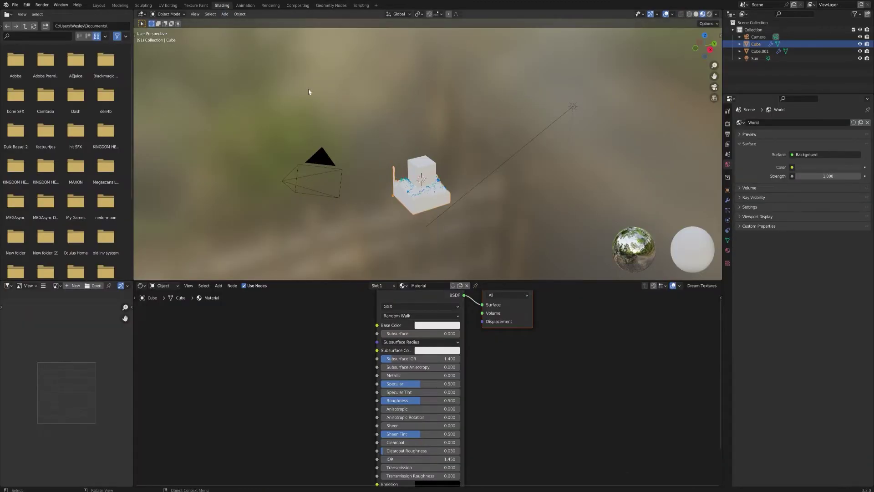
pyautogui.scroll(6, 464, 208)
pyautogui.click(437, 213)
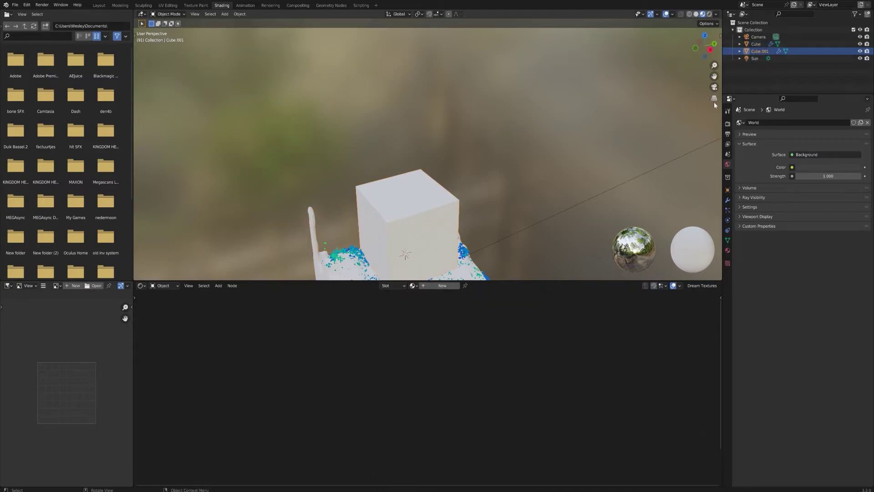
pyautogui.click(860, 51)
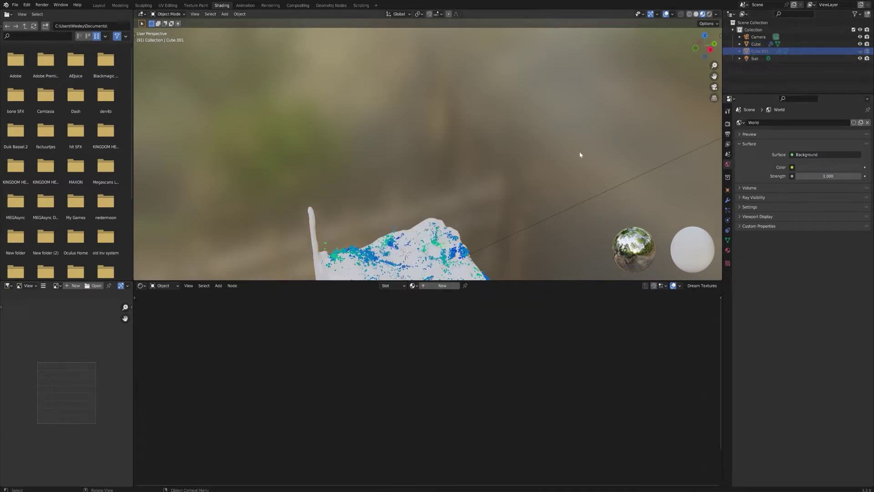
pyautogui.moveTo(579, 152); pyautogui.dragTo(449, 190, button='middle')
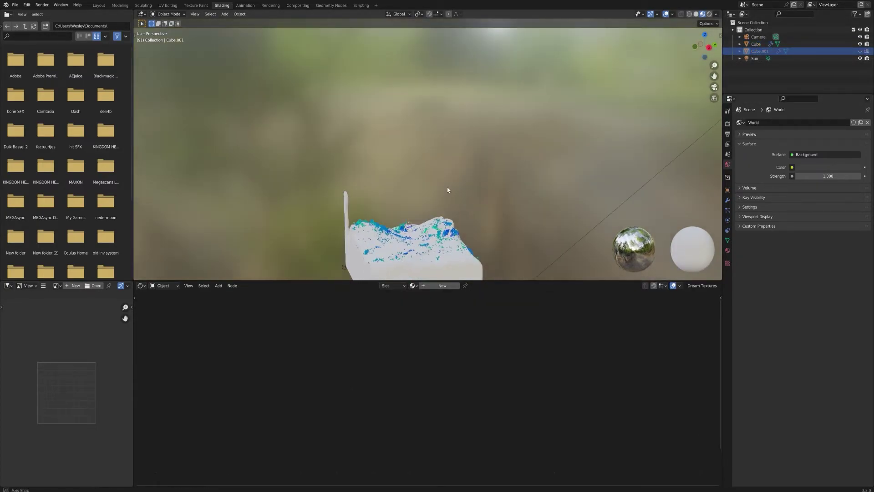
pyautogui.click(461, 272)
pyautogui.moveTo(468, 263); pyautogui.dragTo(468, 225, button='middle')
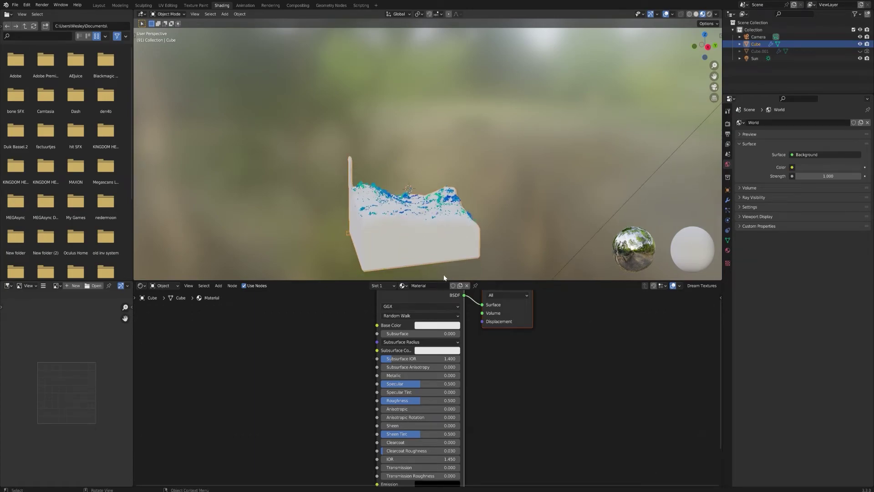
# Step: Delete the Principled BSDF node from the Cube's material, leaving only Material Output
pyautogui.moveTo(344, 342); pyautogui.dragTo(356, 369, button='middle')
pyautogui.moveTo(356, 370); pyautogui.dragTo(421, 324)
pyautogui.press('x')
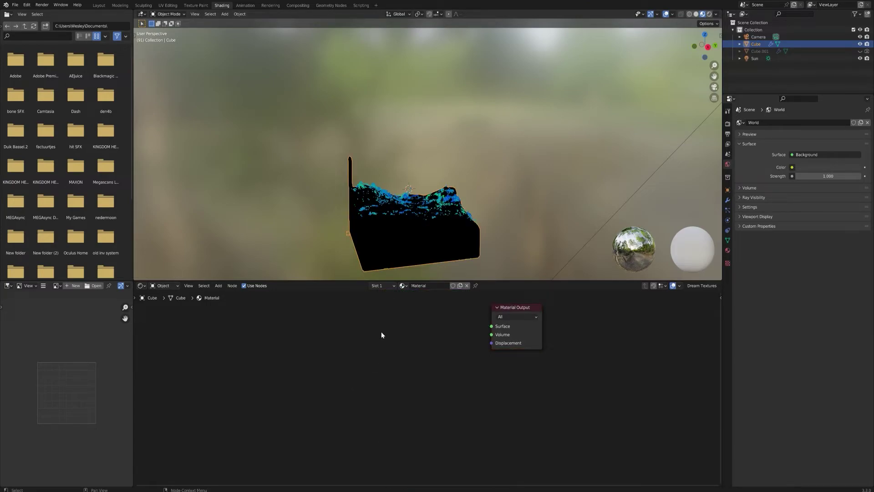
pyautogui.hotkey('shift', 'a')
pyautogui.click(381, 333)
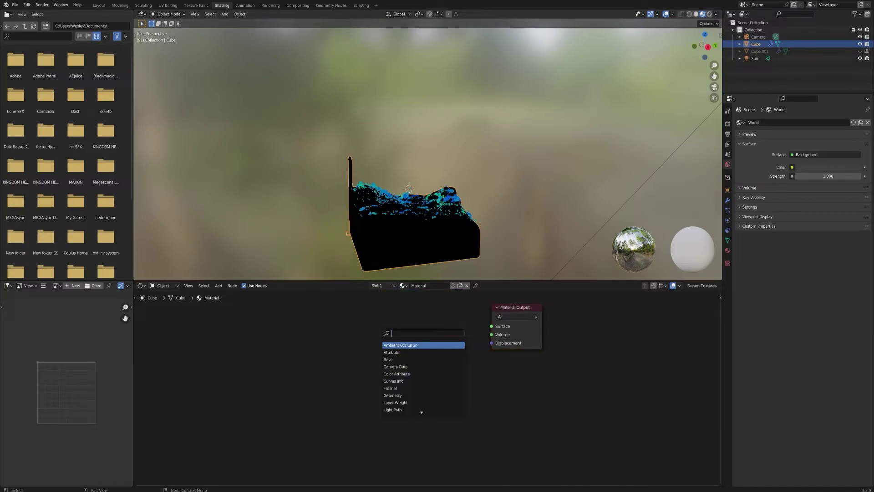
pyautogui.write('gla')
pyautogui.press('Return')
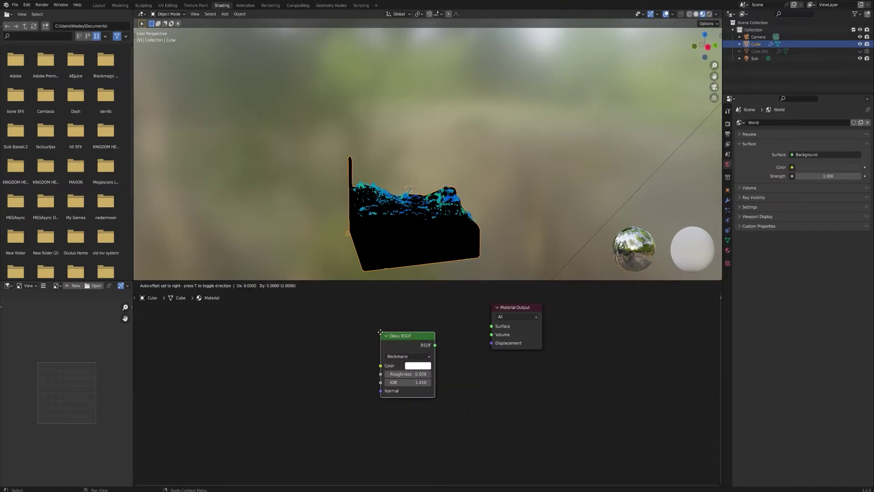
pyautogui.click(391, 314)
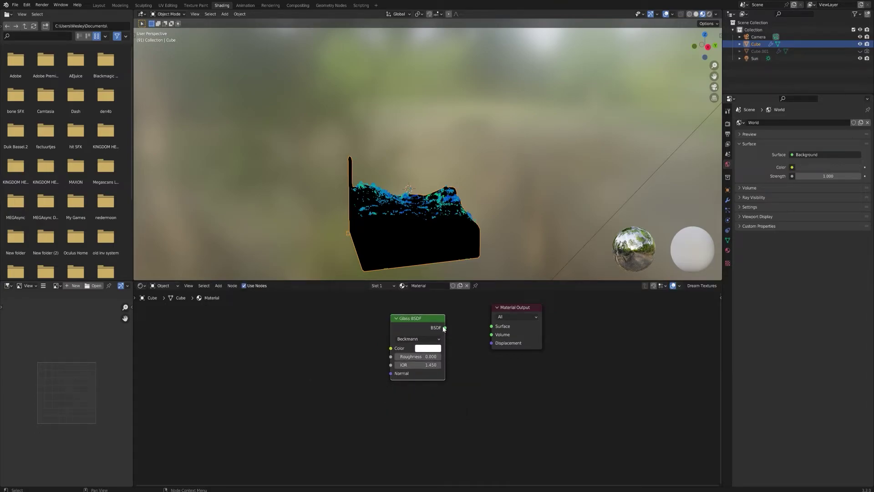
pyautogui.moveTo(444, 328); pyautogui.dragTo(492, 328)
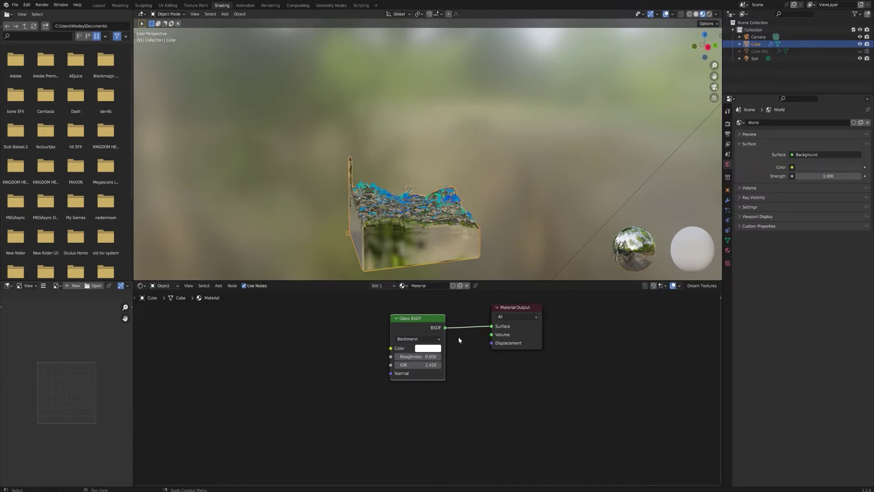
pyautogui.doubleClick(418, 365)
pyautogui.press('BackSpace')
pyautogui.write('1.33')
pyautogui.press('Return')
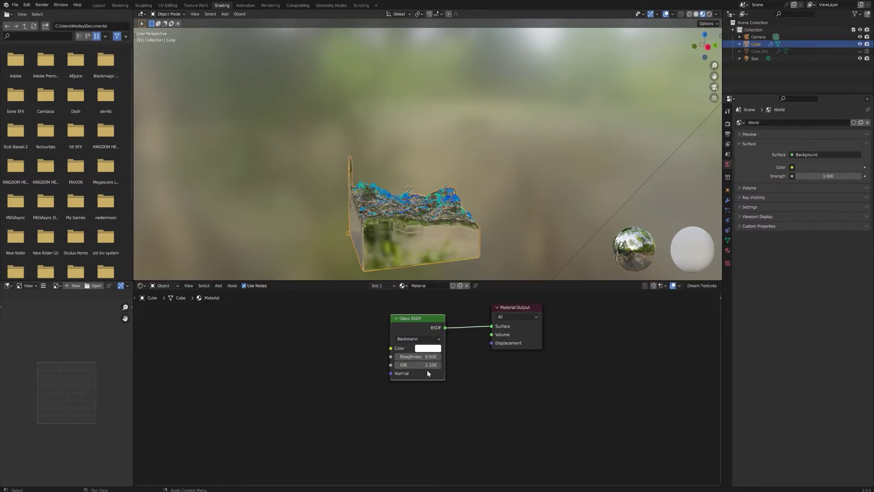
pyautogui.moveTo(400, 235); pyautogui.dragTo(423, 242, button='middle')
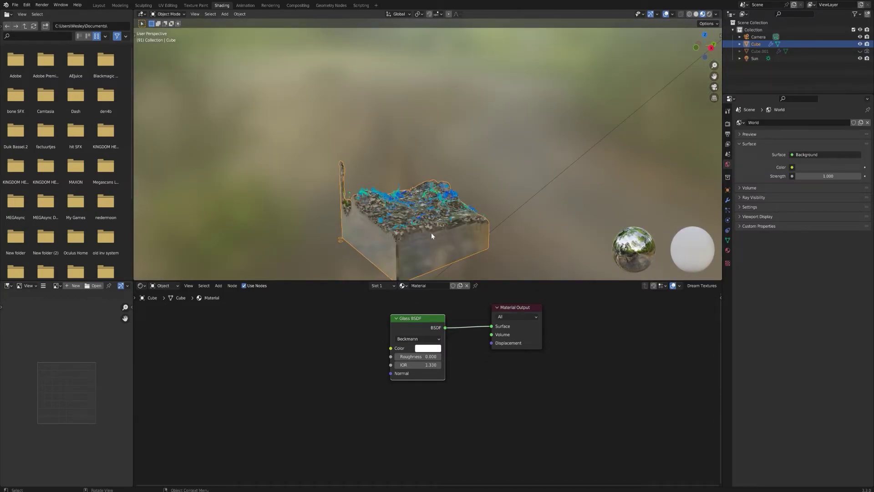
pyautogui.moveTo(432, 235); pyautogui.dragTo(420, 250, button='middle')
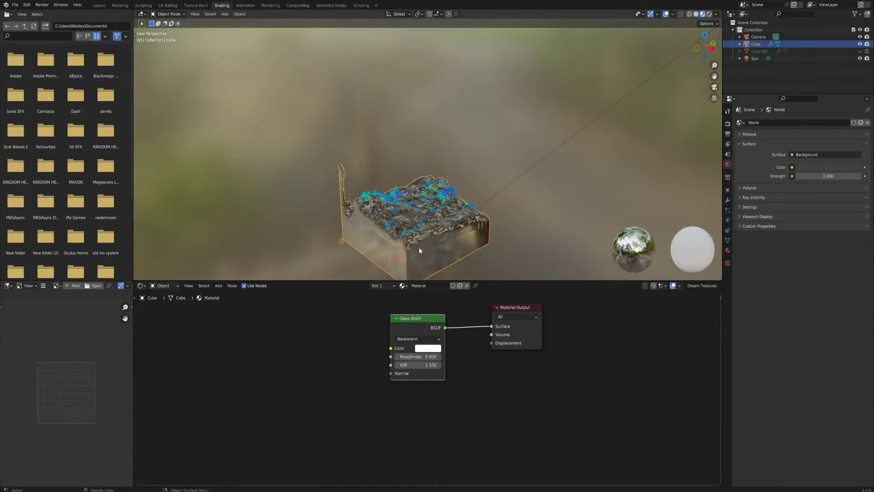
pyautogui.rightClick(420, 250)
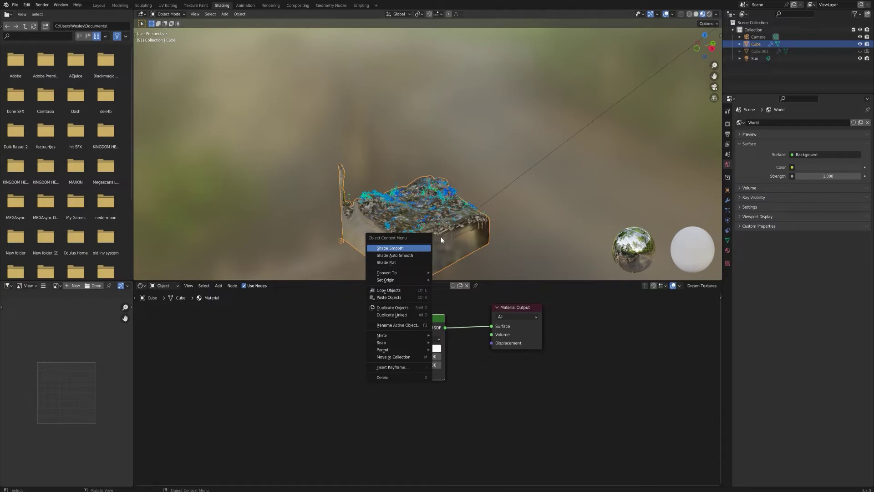
# Step: Shade the liquid smooth and switch the viewport to Rendered preview
pyautogui.click(419, 249)
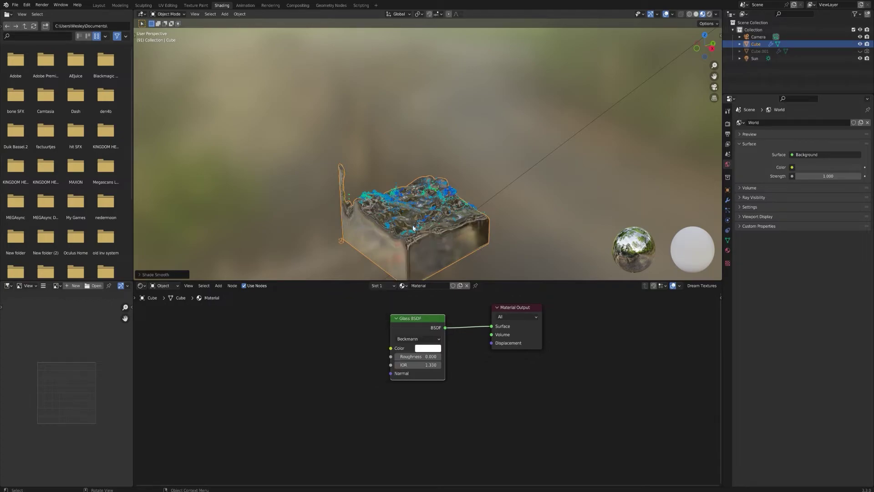
pyautogui.click(710, 17)
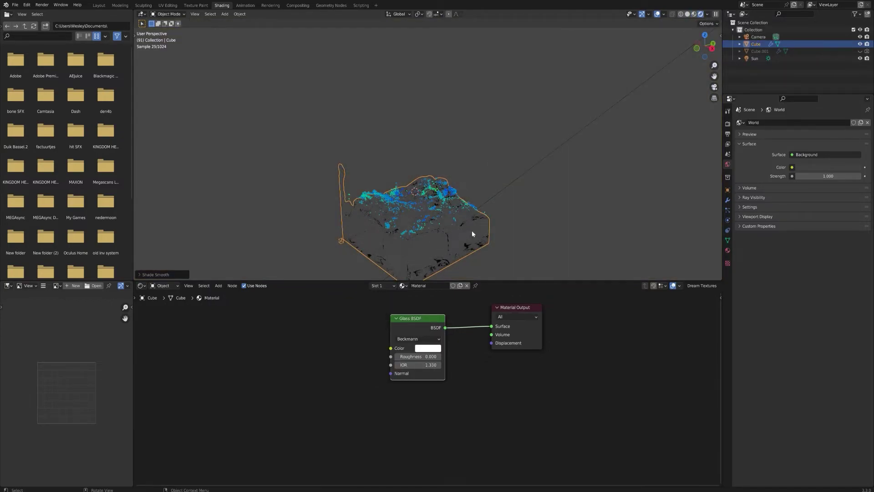
pyautogui.moveTo(472, 230)
pyautogui.mouseDown(button='middle')
pyautogui.moveTo(417, 209)
pyautogui.moveTo(548, 210)
pyautogui.moveTo(538, 229)
pyautogui.moveTo(411, 219)
pyautogui.mouseUp(button='middle')
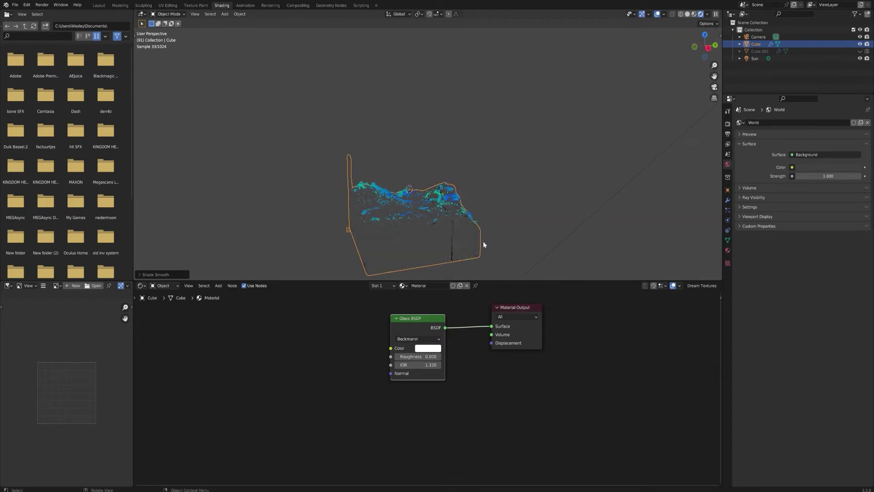
# Step: Tint the Glass BSDF colour pale blue with H 0.571 and S 0.150
pyautogui.click(432, 348)
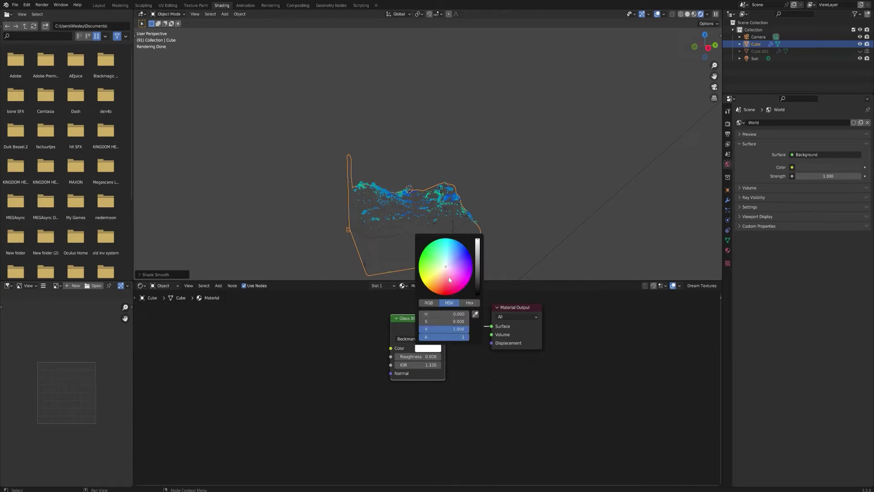
pyautogui.moveTo(447, 268); pyautogui.dragTo(447, 264)
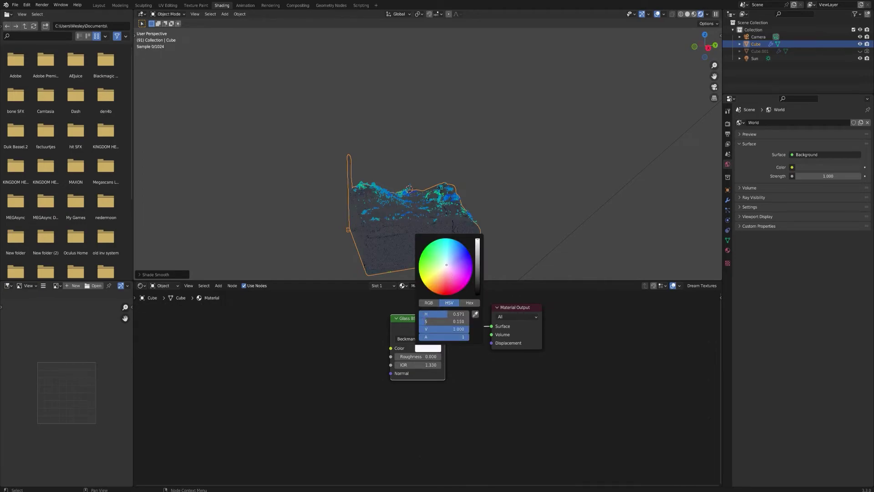
pyautogui.moveTo(503, 201); pyautogui.dragTo(507, 213, button='middle')
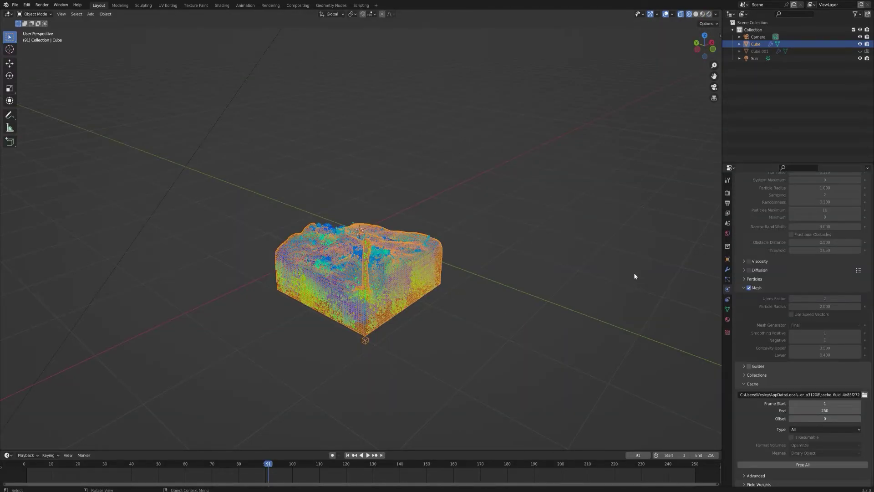
# Step: In the domain's Particles tab, set the Spray system's Render As from Halo to Object
pyautogui.click(728, 279)
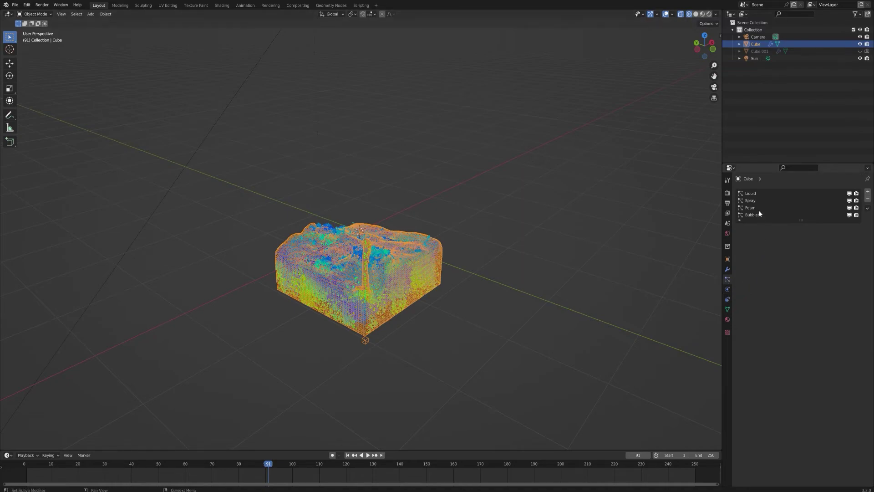
pyautogui.click(756, 193)
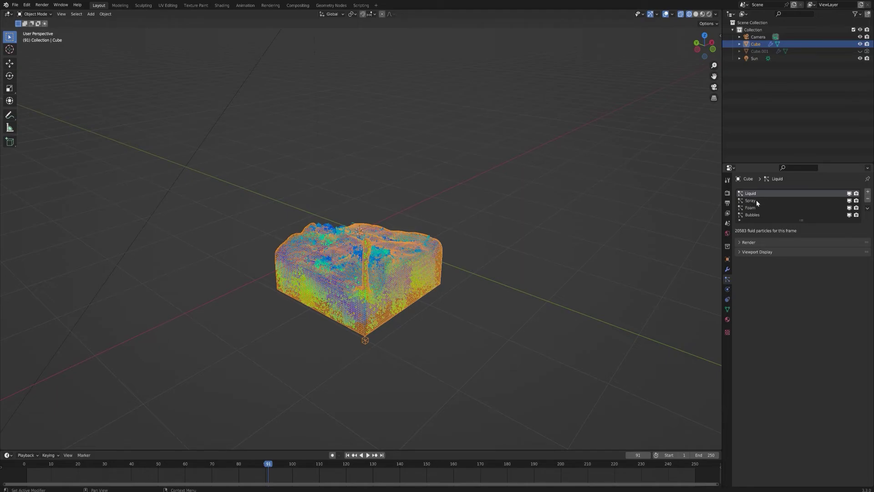
pyautogui.click(756, 201)
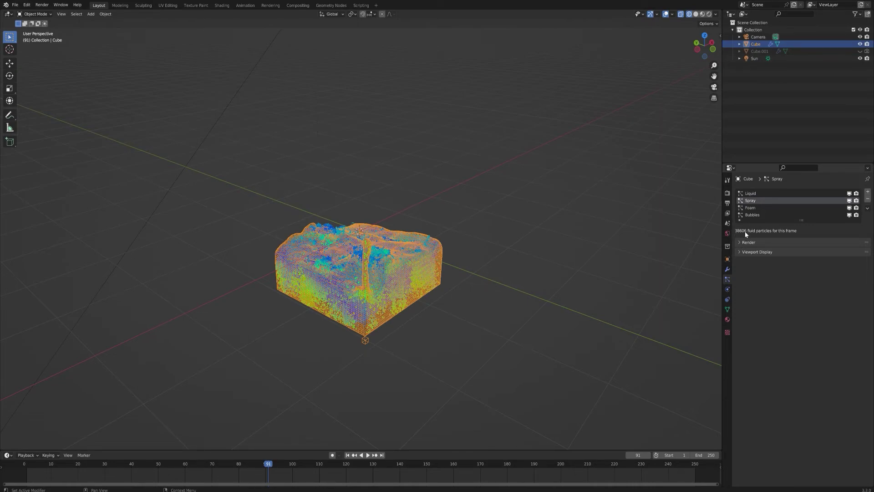
pyautogui.click(740, 243)
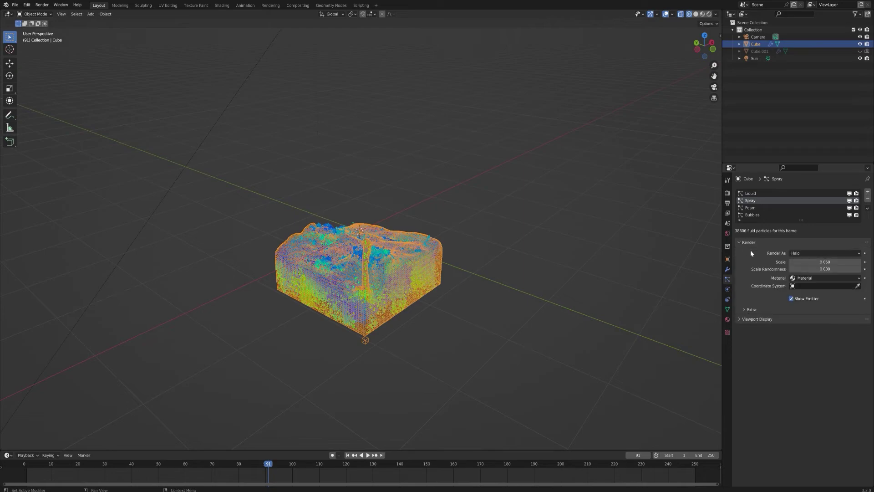
pyautogui.click(804, 253)
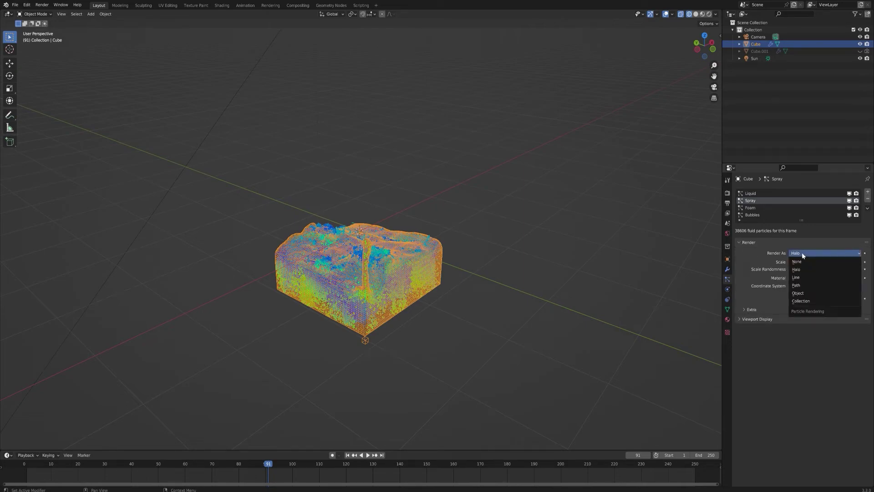
pyautogui.press('Return')
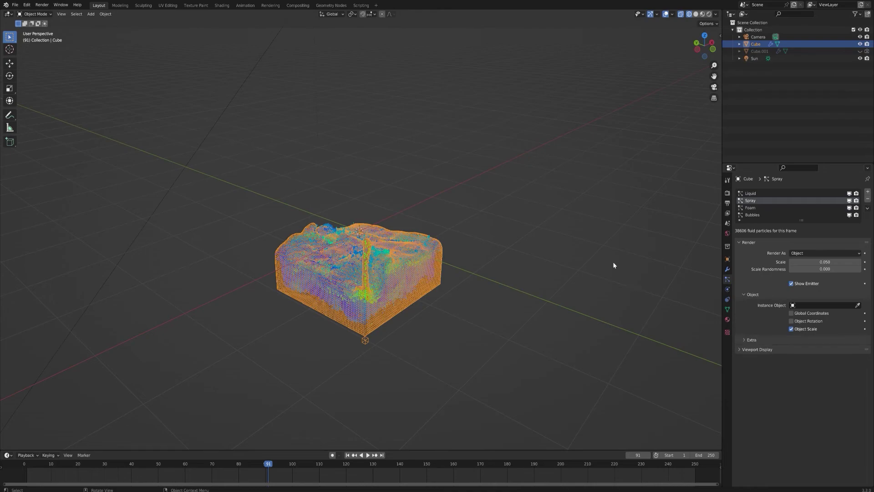
# Step: Add an icosphere with 1 subdivision and 0.2 m radius, placed left of the domain
pyautogui.hotkey('shift', 'a')
pyautogui.moveTo(476, 269)
pyautogui.click(512, 298)
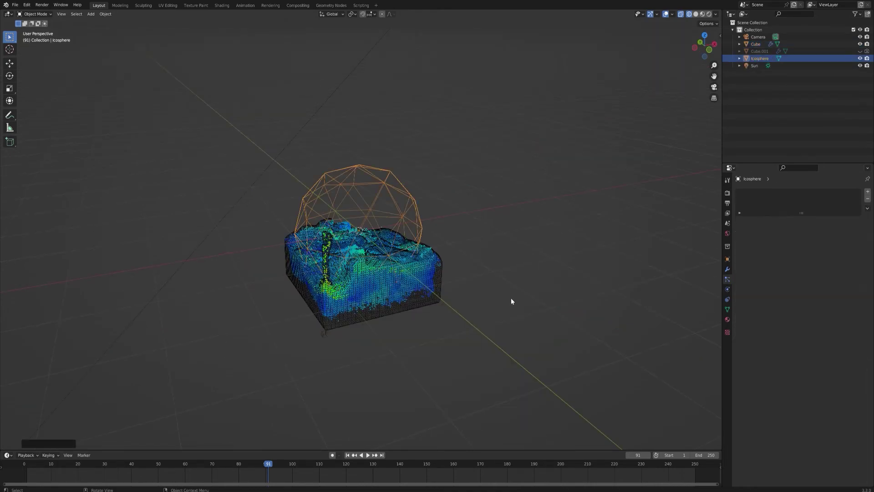
pyautogui.click(26, 443)
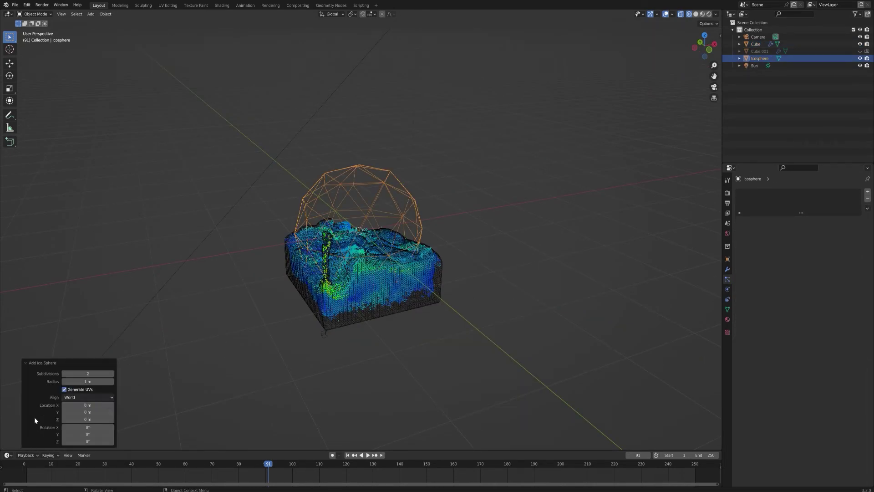
pyautogui.click(64, 373)
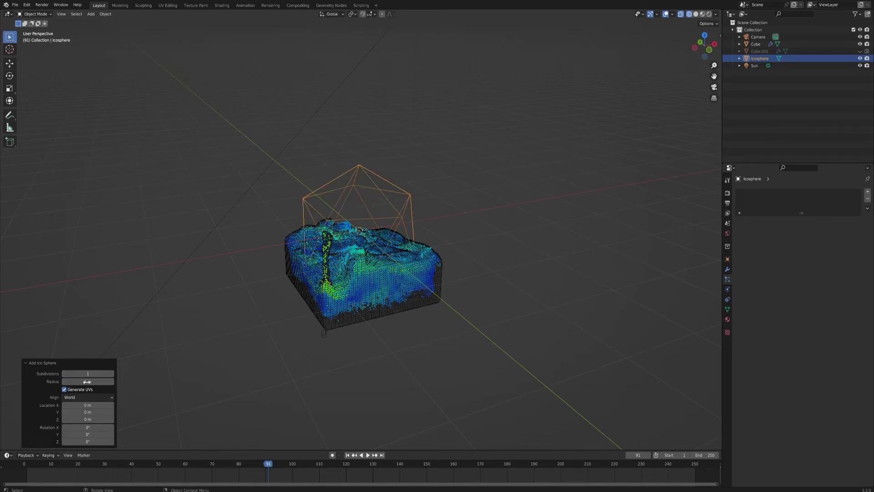
pyautogui.moveTo(85, 381)
pyautogui.mouseDown()
pyautogui.moveTo(64, 386)
pyautogui.moveTo(88, 382)
pyautogui.mouseUp()
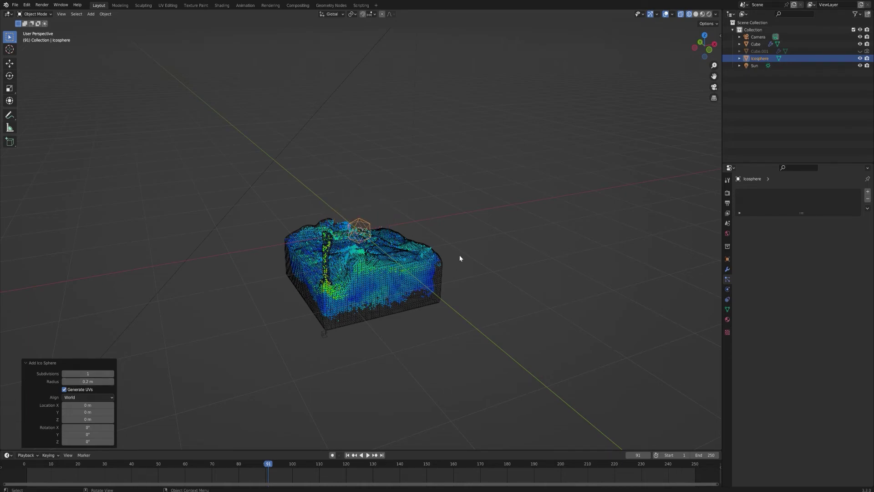
pyautogui.press('g')
pyautogui.click(203, 307)
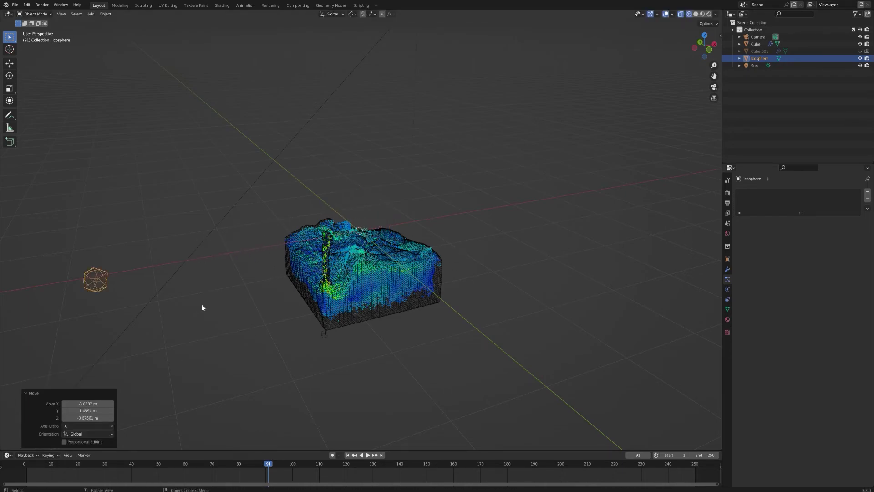
# Step: Reselect the domain and eyedrop the icosphere into the Spray particles' Instance Object
pyautogui.click(336, 300)
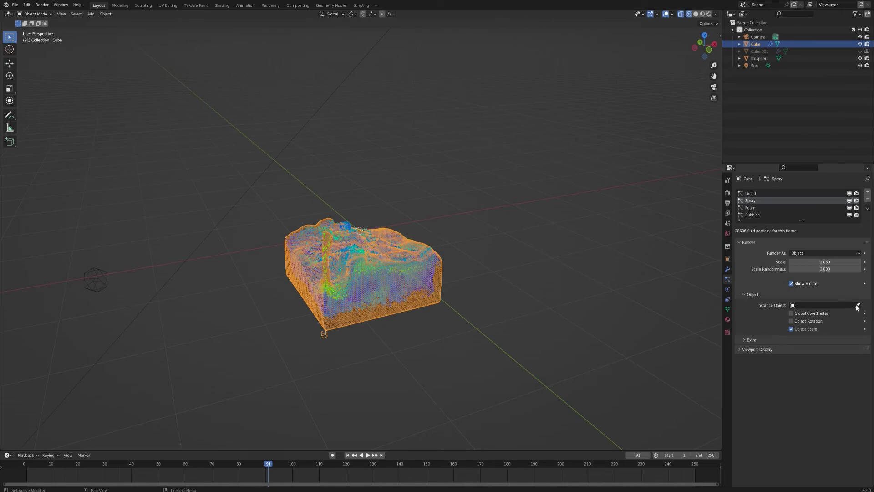
pyautogui.click(858, 305)
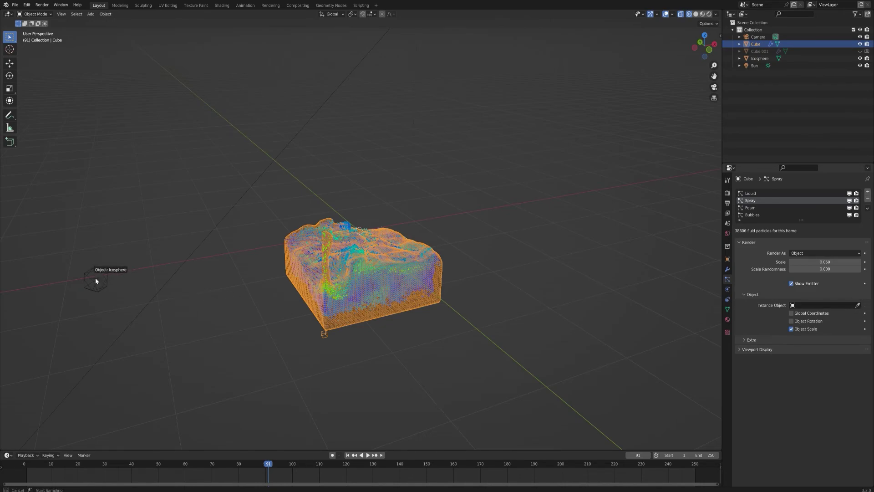
pyautogui.click(96, 279)
pyautogui.click(790, 208)
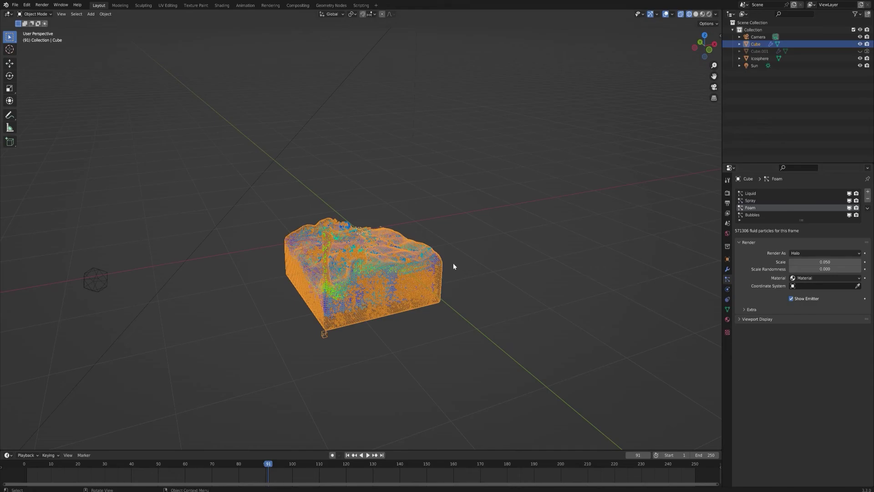
pyautogui.click(497, 286)
pyautogui.moveTo(497, 285); pyautogui.dragTo(522, 264, button='middle')
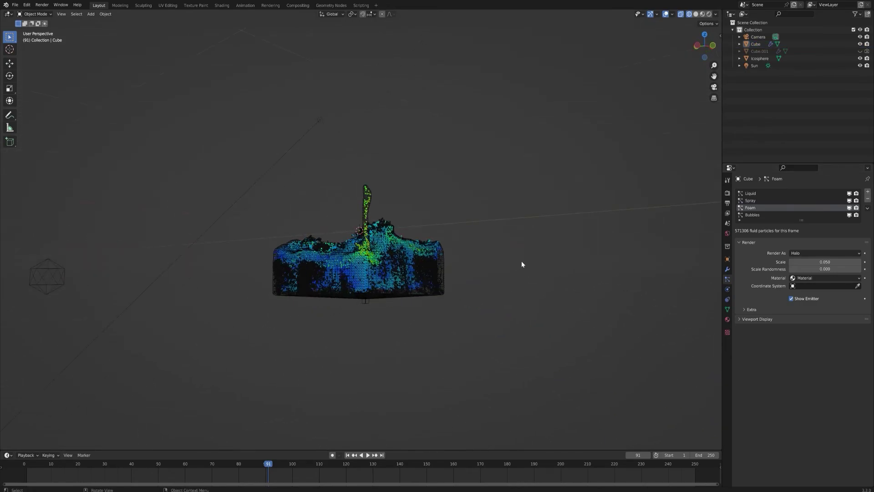
pyautogui.scroll(5, 499, 287)
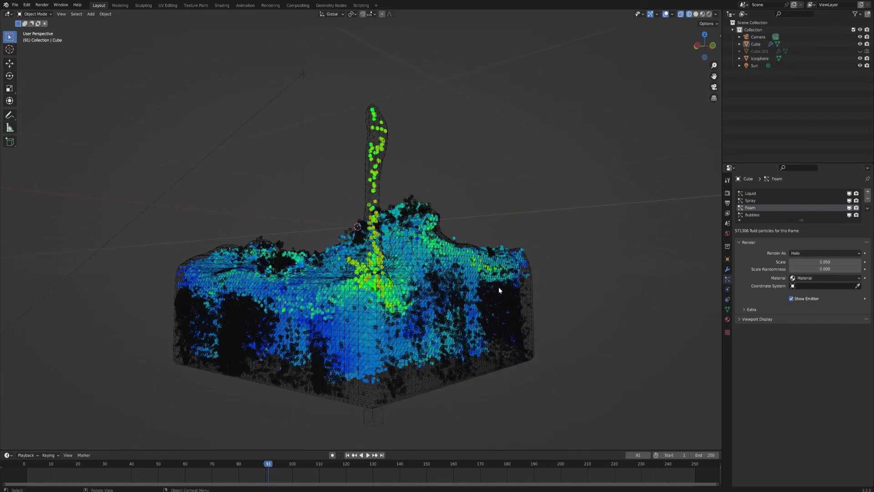
pyautogui.scroll(6, 403, 267)
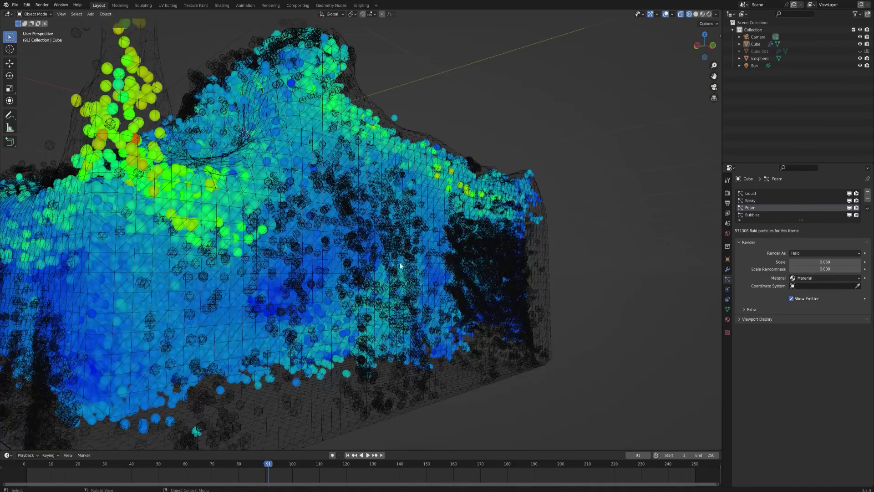
pyautogui.scroll(-5, 329, 207)
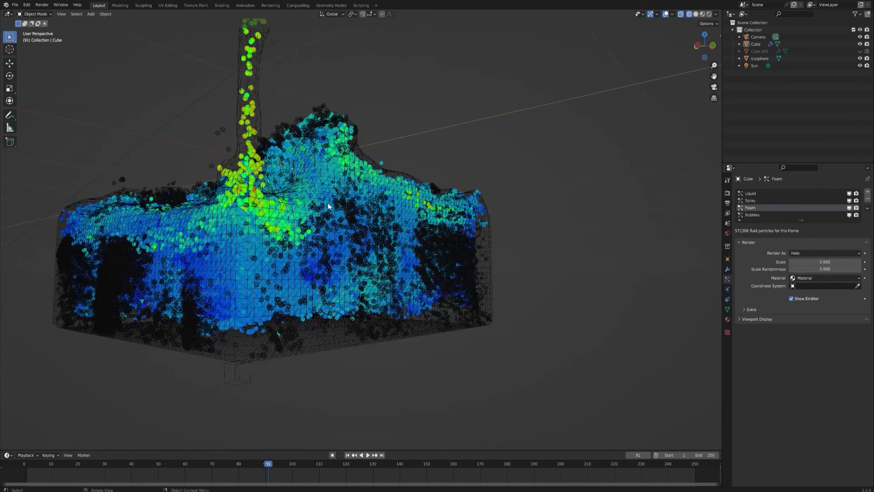
pyautogui.moveTo(244, 167); pyautogui.dragTo(418, 284, button='middle')
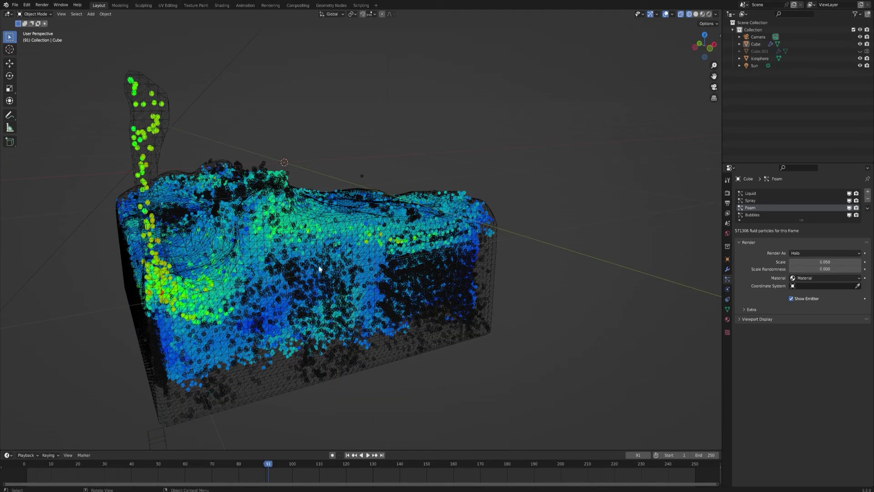
pyautogui.moveTo(376, 270)
pyautogui.mouseDown(button='middle')
pyautogui.moveTo(351, 263)
pyautogui.moveTo(384, 256)
pyautogui.mouseUp(button='middle')
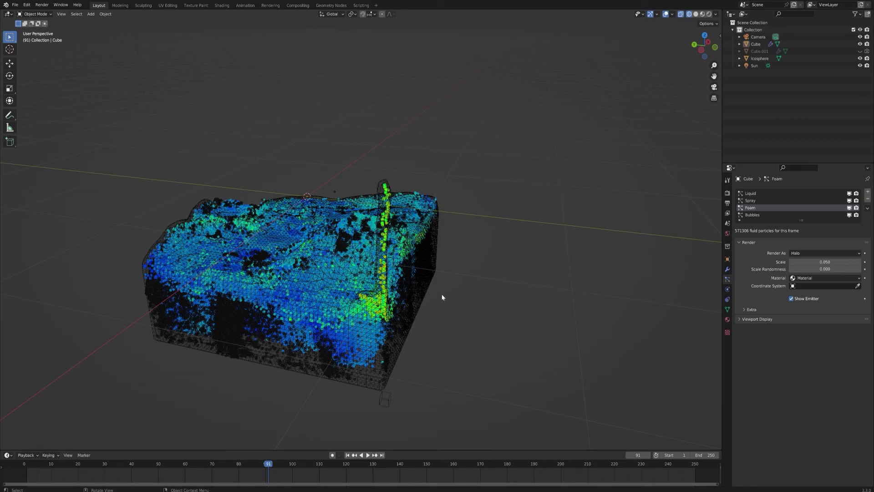
pyautogui.moveTo(443, 296); pyautogui.dragTo(380, 289, button='middle')
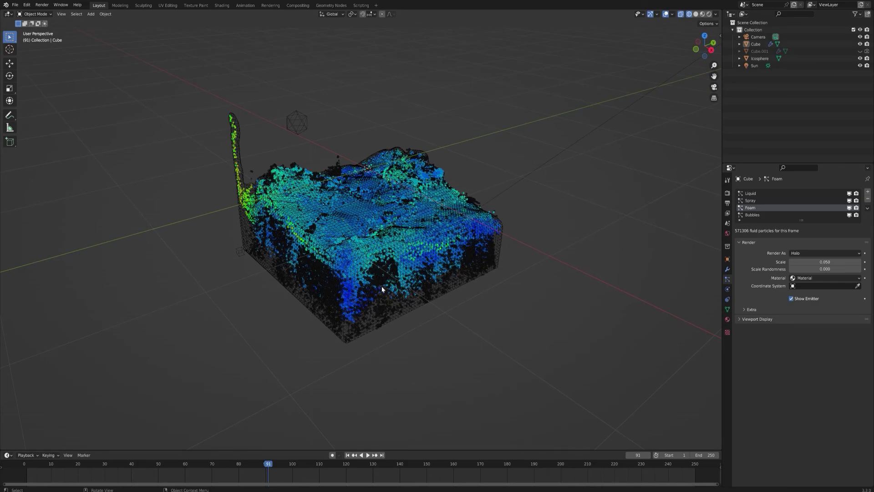